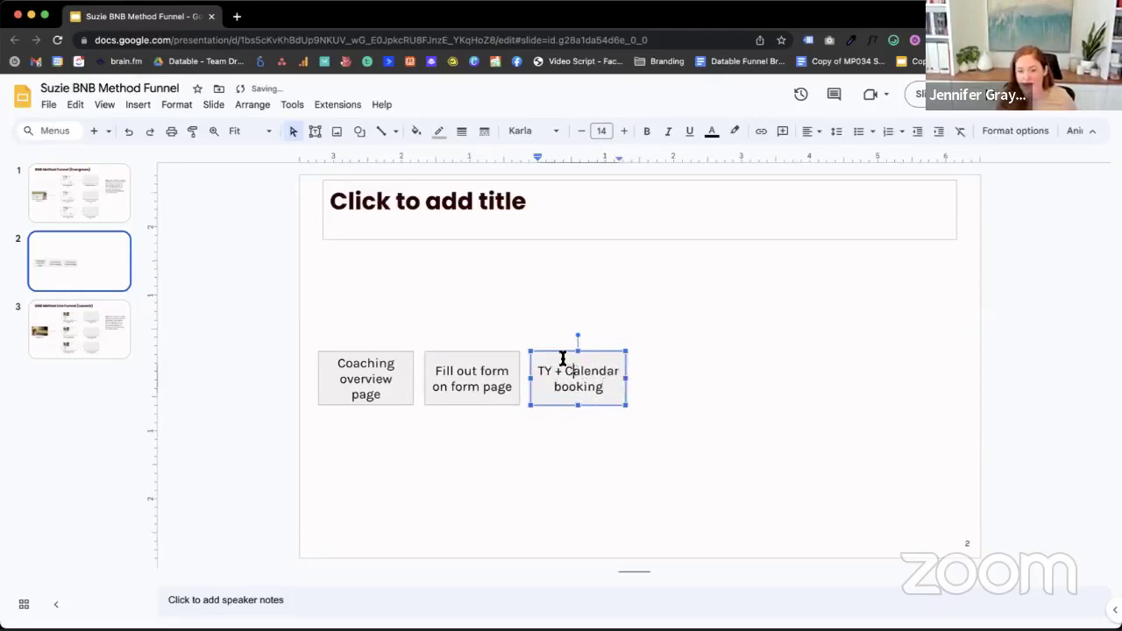
Add a copy of the "TY + Calendar booking" box labelled "Confirmation page" and line both boxes up with the row.
left_click_drag(553, 356, 708, 353)
triple_click(666, 370)
type("Copnfirmation page")
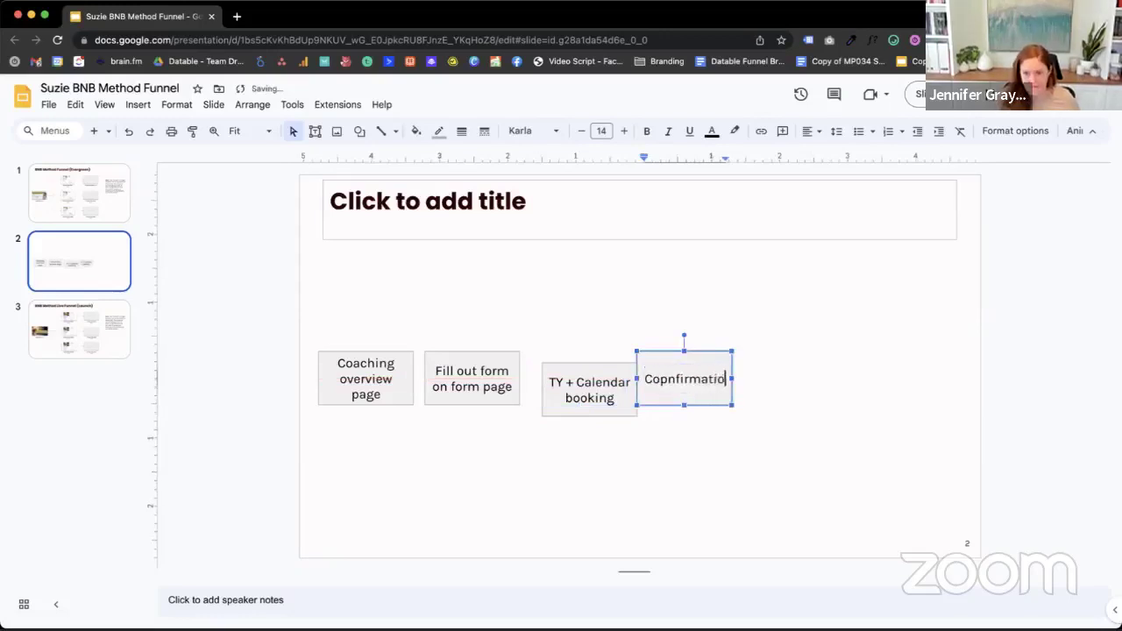
left_click(663, 374)
key("BackSpace")
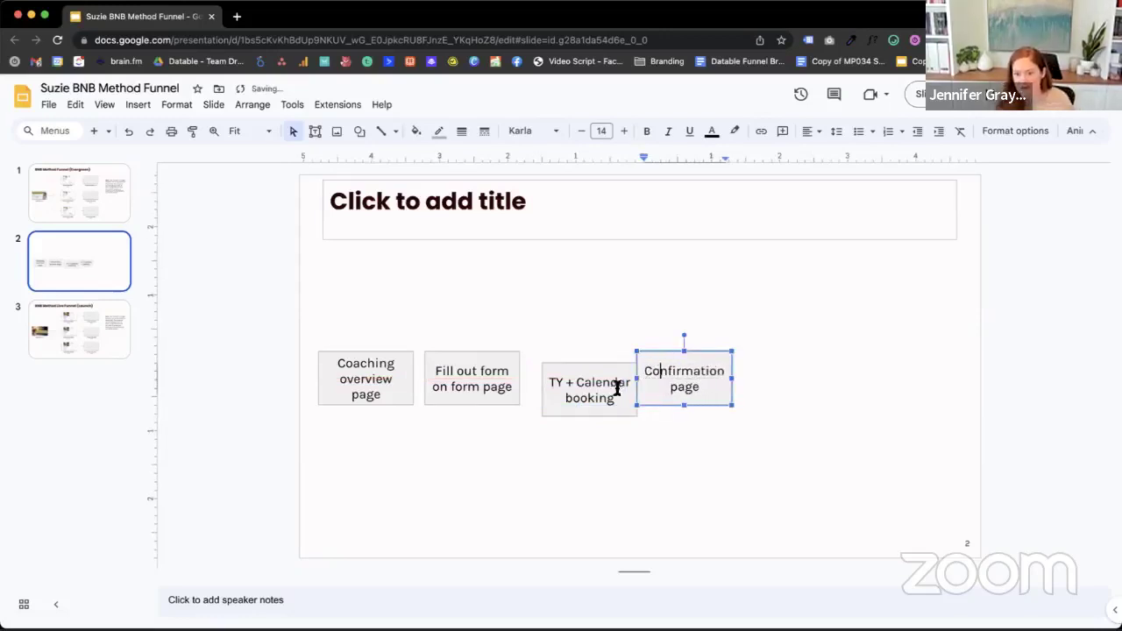
left_click_drag(596, 368, 582, 353)
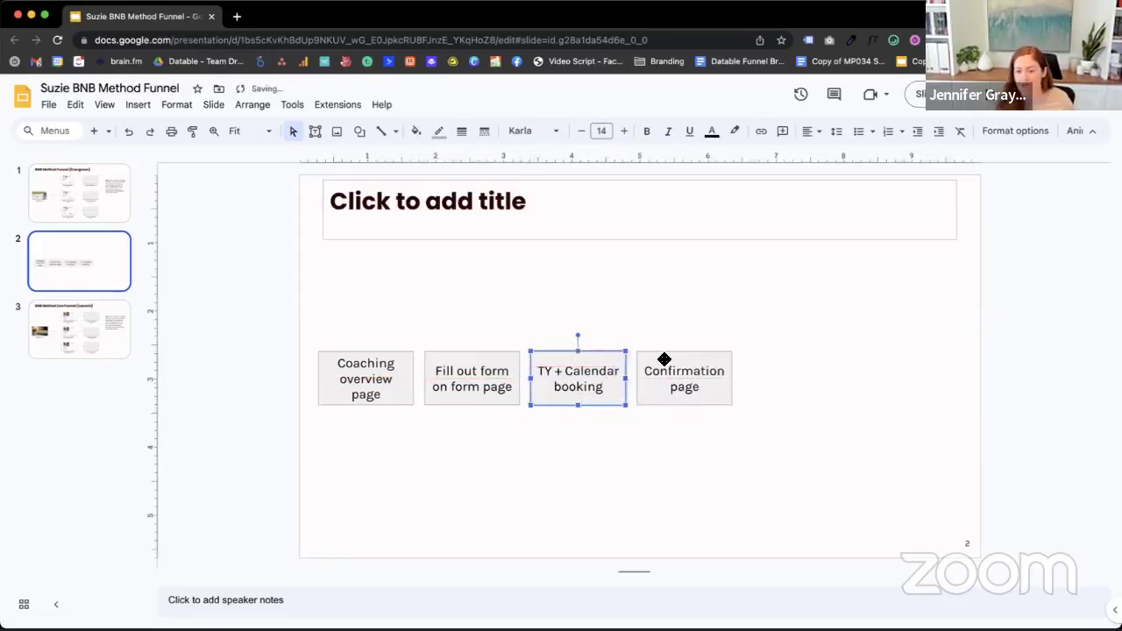
left_click(703, 367)
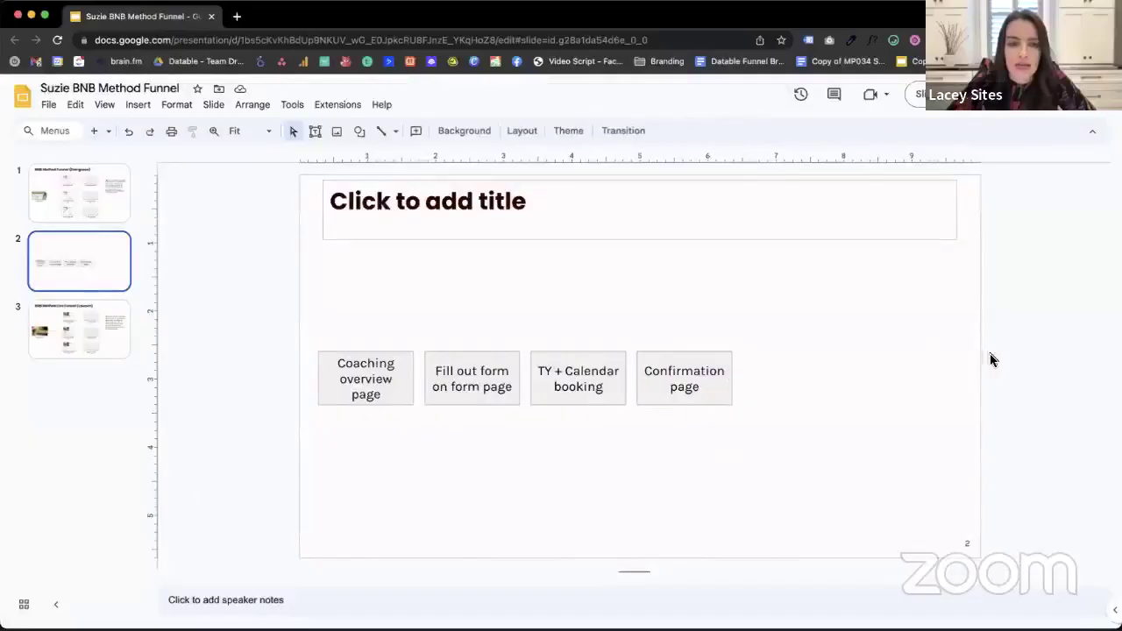
Move the row of four boxes up beneath the title and copy the "Coaching overview page" box below to start a second row.
left_click_drag(784, 425, 296, 306)
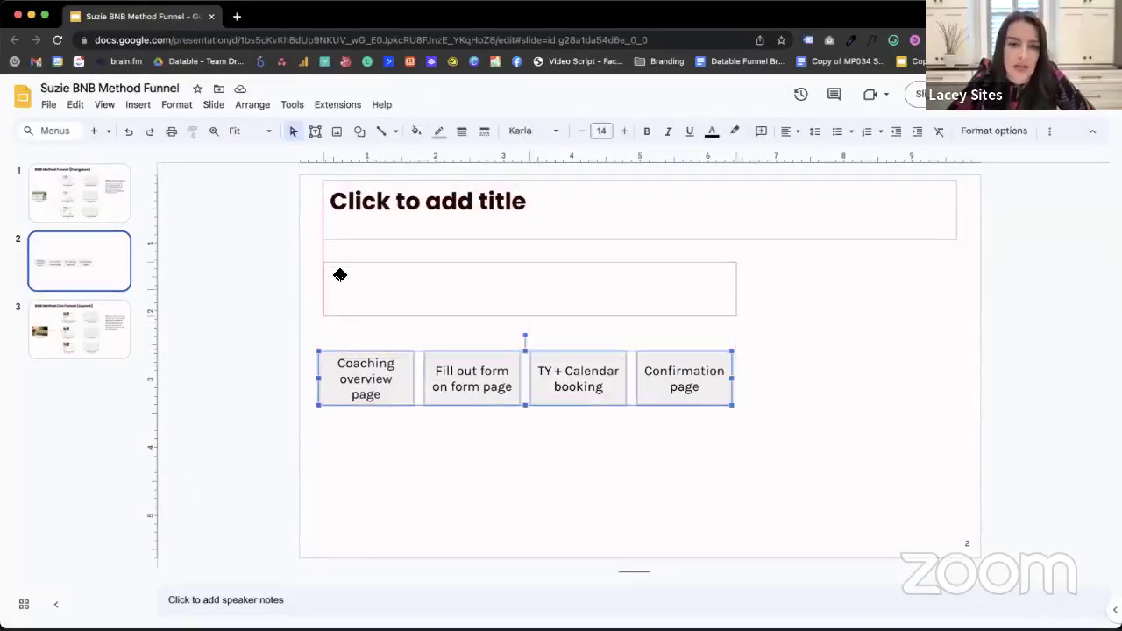
left_click_drag(340, 274, 348, 368)
left_click(378, 376)
left_click(377, 265)
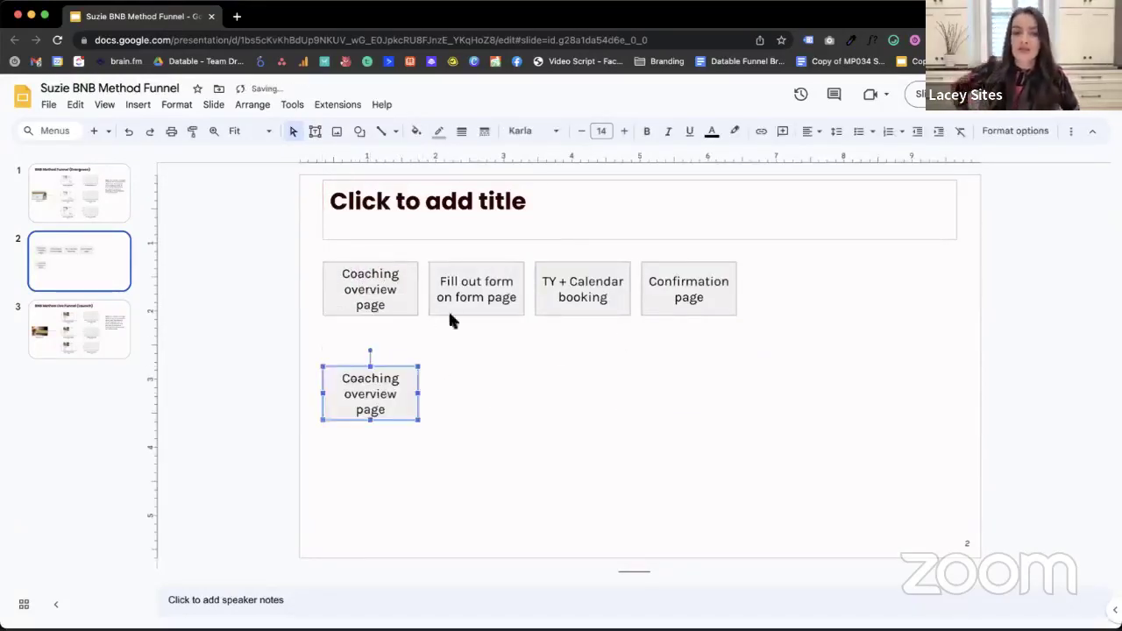
Copy the "Fill out form on form page" box into the second row and relabel it "Application Form".
left_click(451, 267)
left_click_drag(451, 270, 443, 377)
type("Application F")
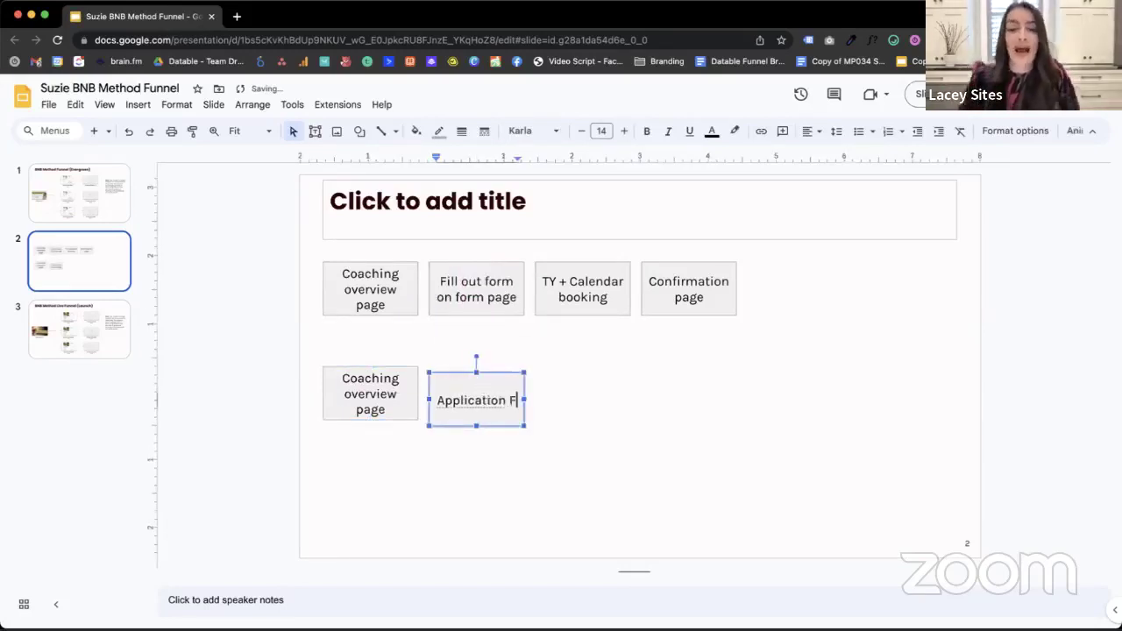
type("orm")
Duplicate the "Application Form" box to its right and relabel the copy "Thank you page".
left_click_drag(461, 376, 553, 375)
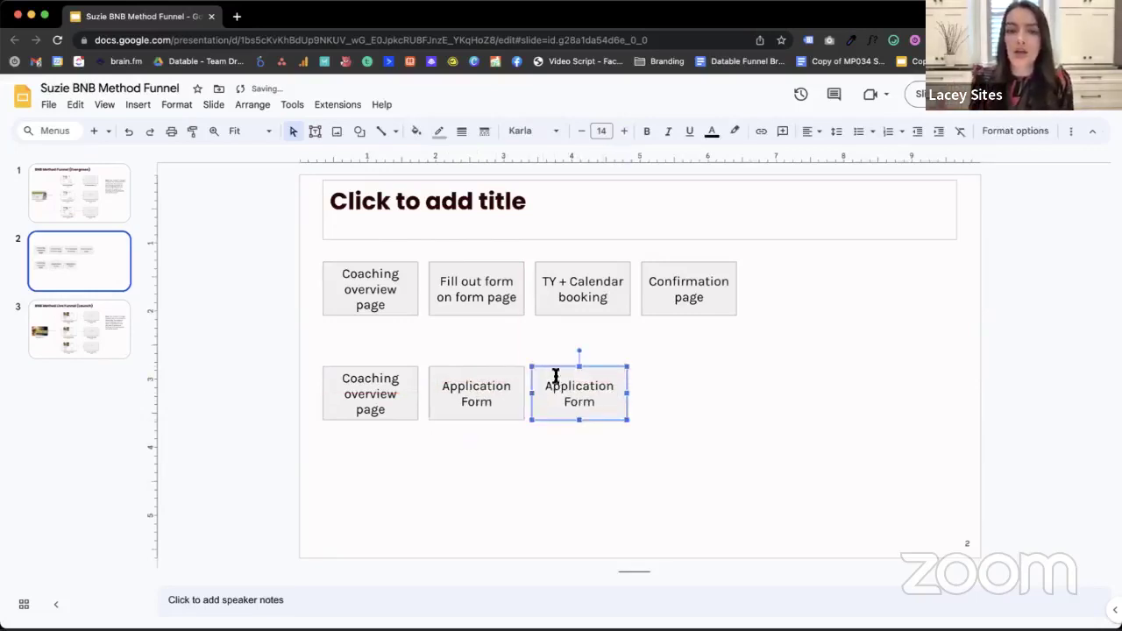
triple_click(553, 381)
type("Thank you Page")
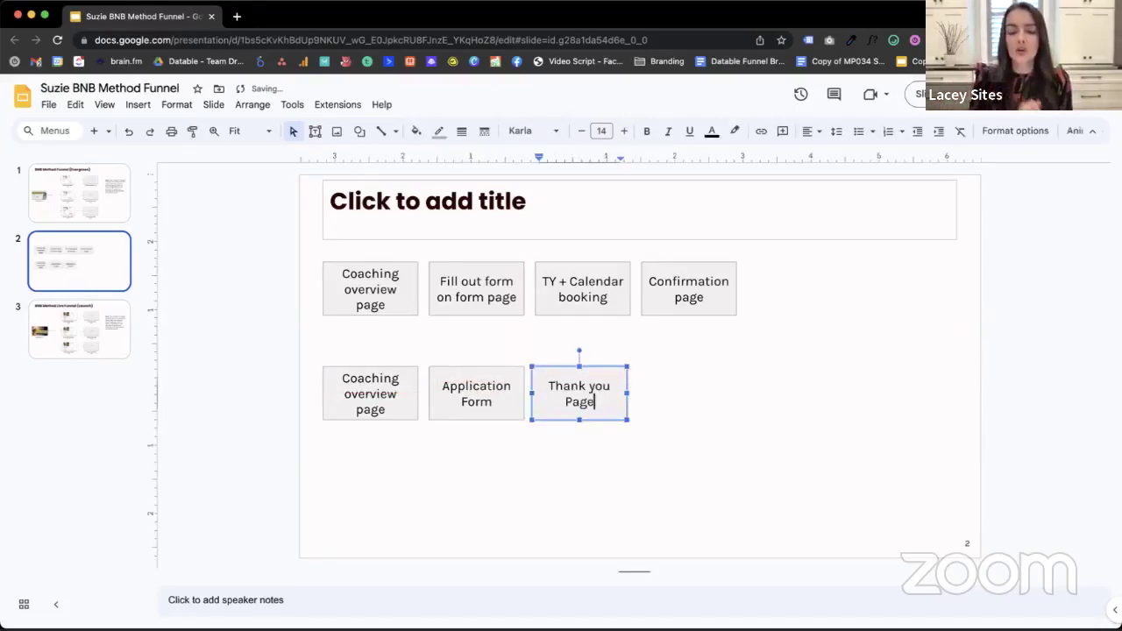
key("BackSpace")
key("BackSpace")
key("BackSpace")
key("BackSpace")
type("page")
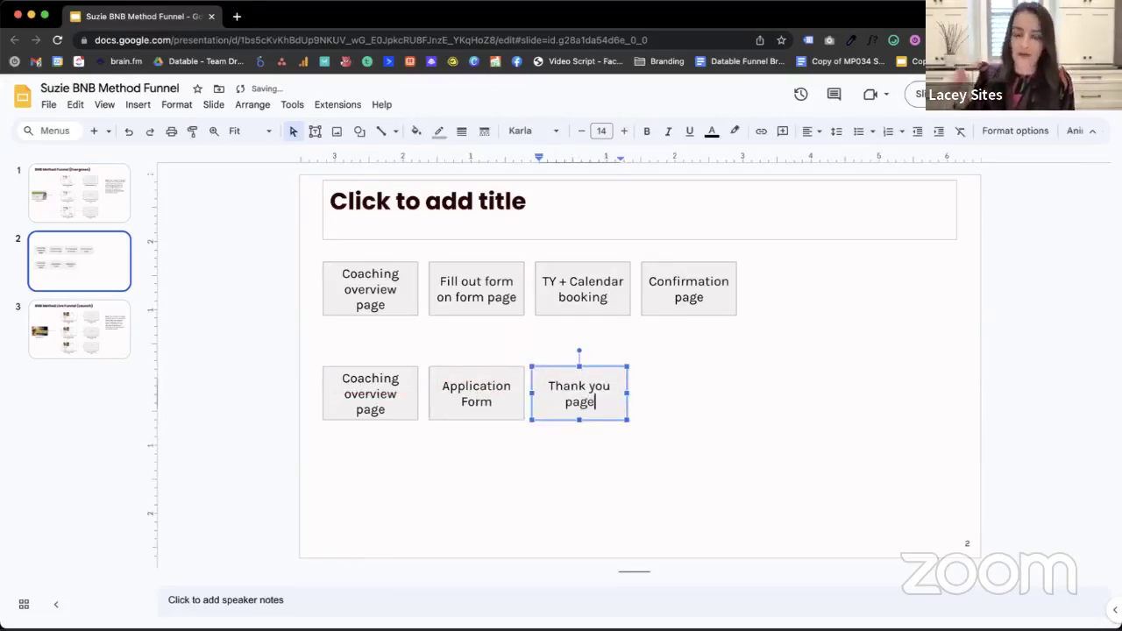
Copy the "Thank you page" box further right, leaving a gap, and relabel the copy "Offer Page".
left_click(562, 425)
left_click(568, 375)
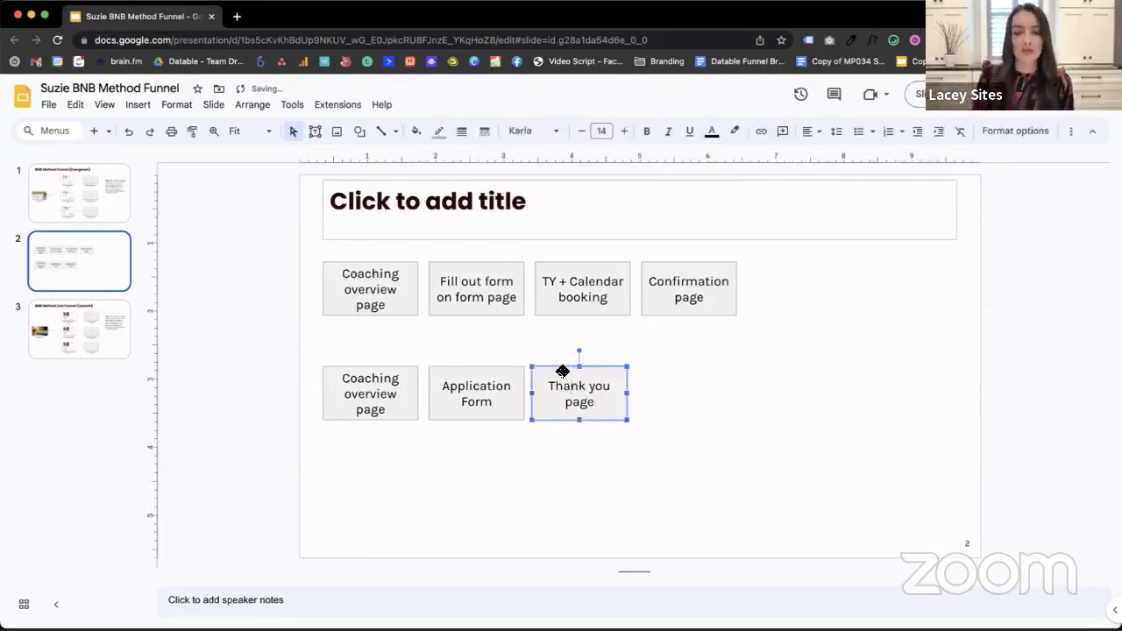
left_click_drag(564, 371, 709, 378)
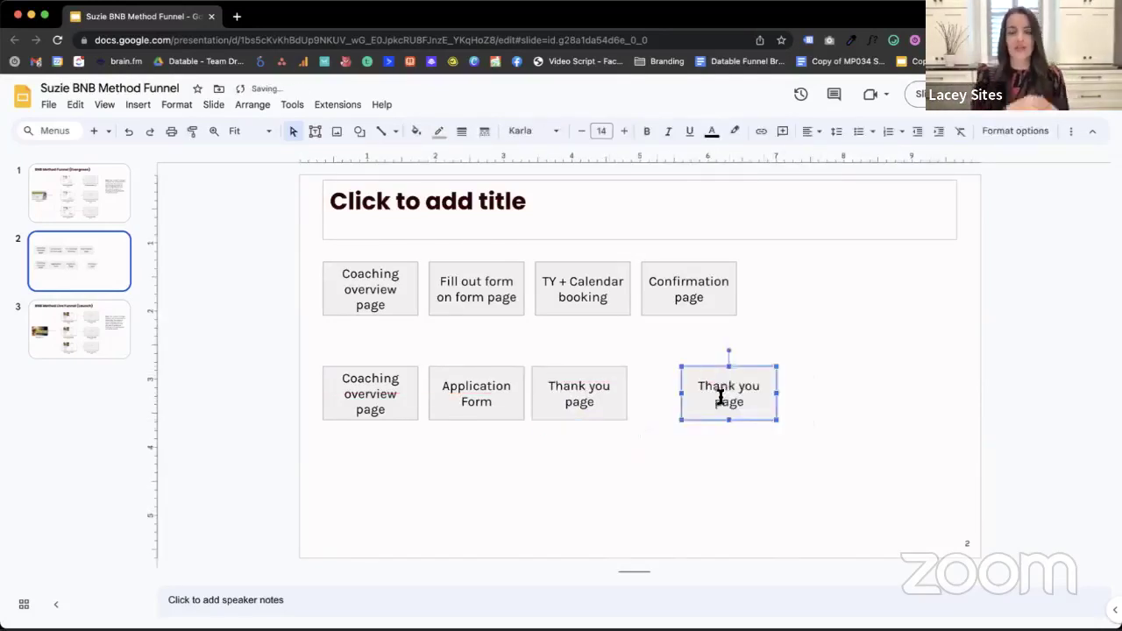
double_click(716, 386)
type("Offer Page")
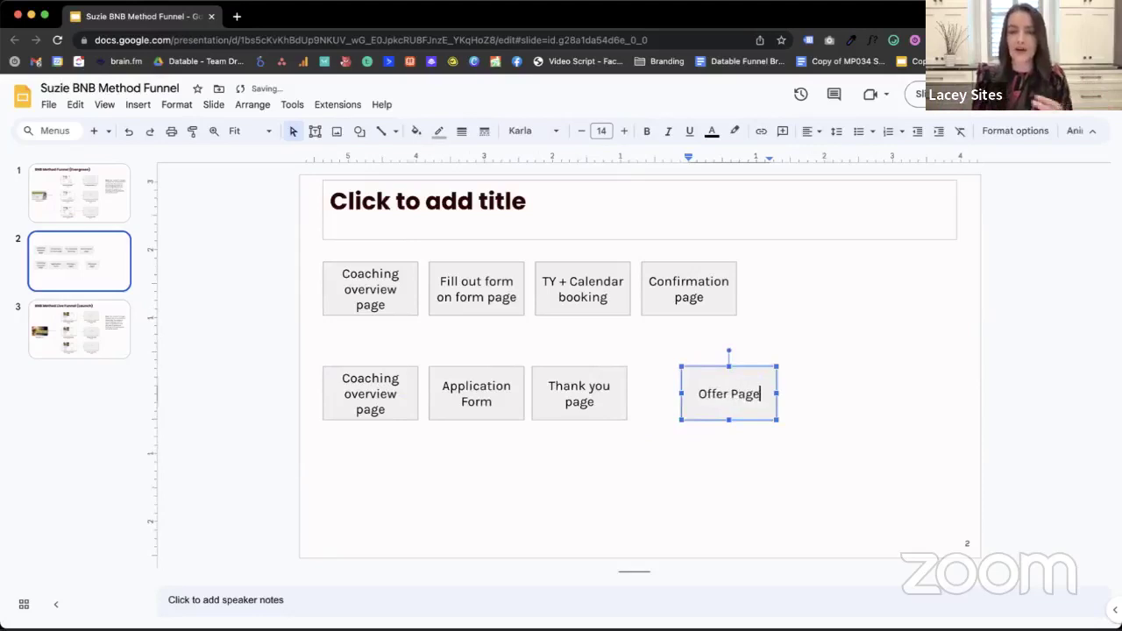
Duplicate the "Offer Page" box, place the copy to its right in the row, and relabel it "Checkout".
left_click(701, 367)
key("ctrl+d")
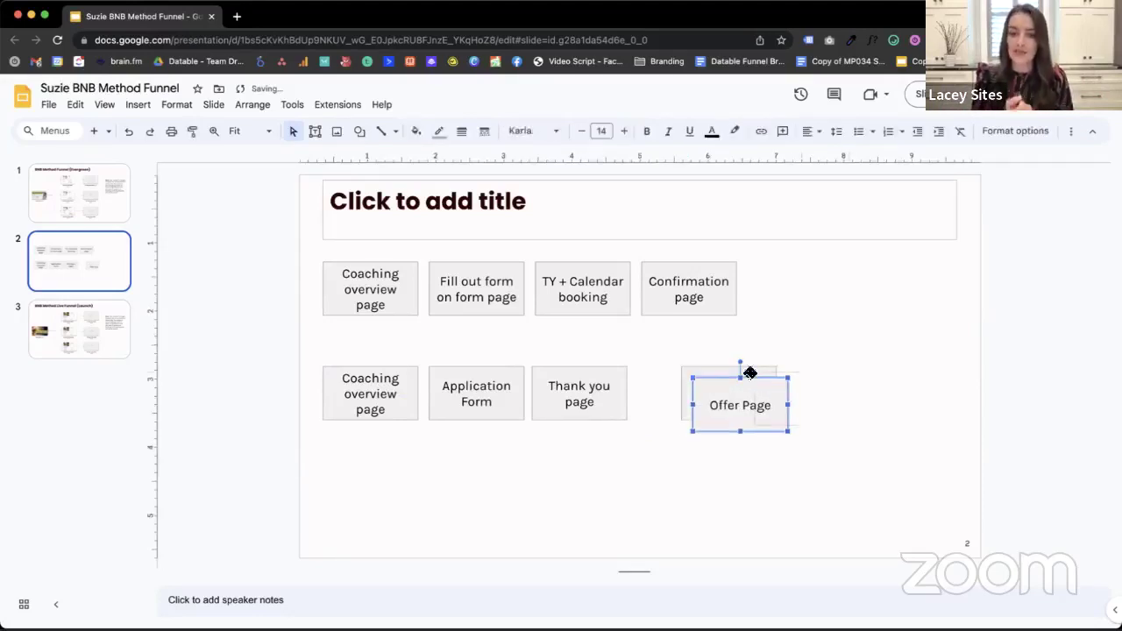
left_click_drag(747, 372, 807, 367)
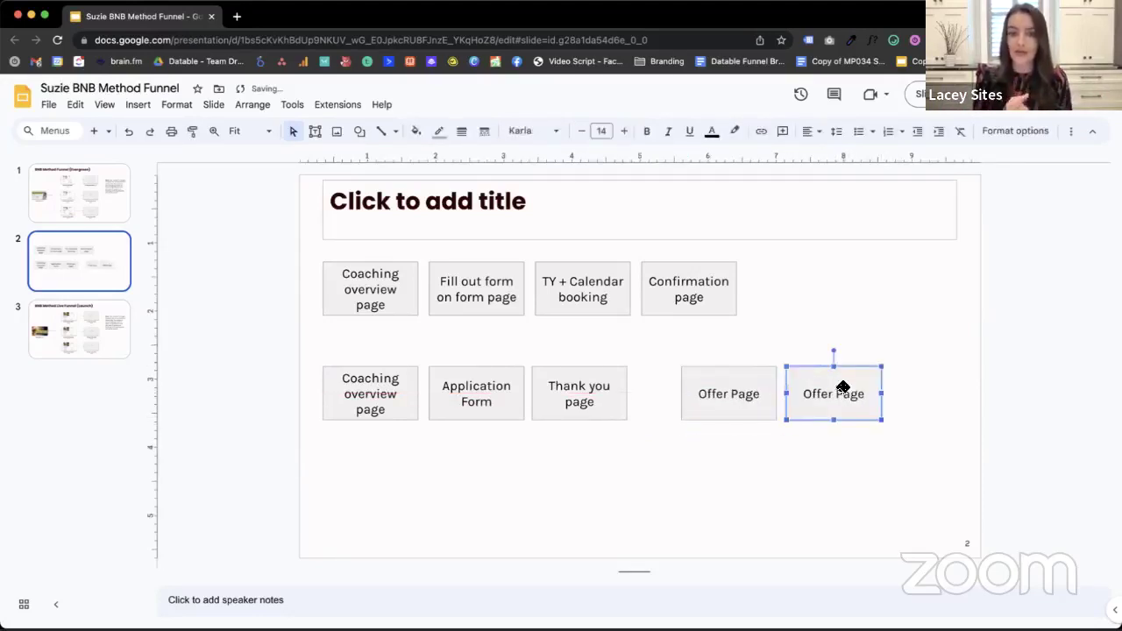
left_click(842, 389)
key("ctrl+a")
type("Checkout")
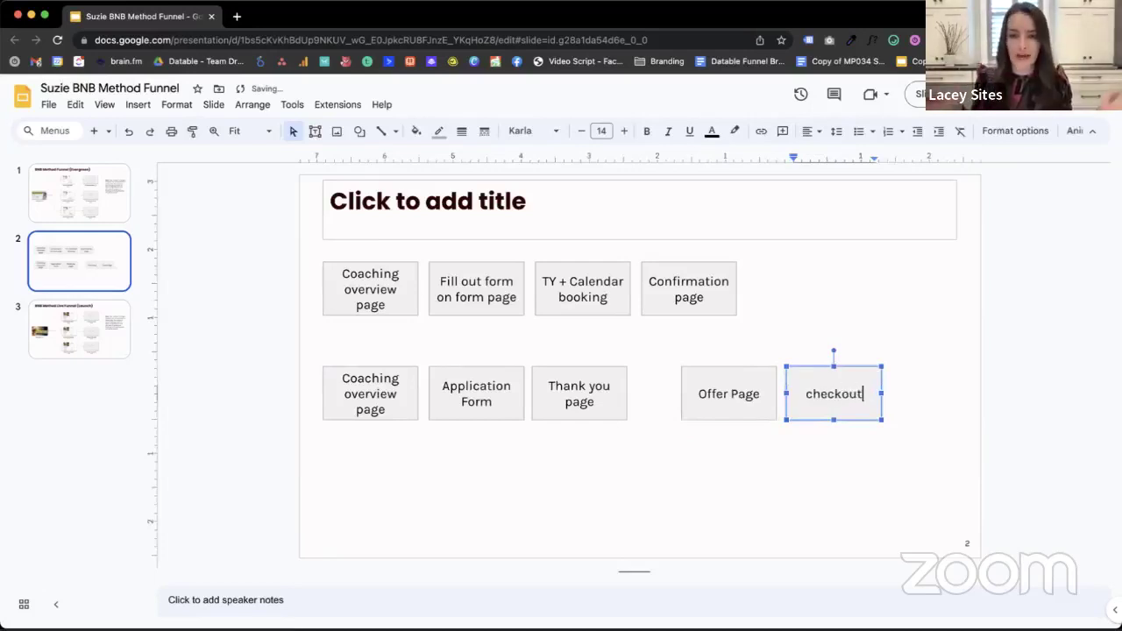
Copy the "Checkout" box to the end of the second row and relabel the copy "Purchase confirmation".
left_click(803, 360)
left_click_drag(806, 380, 907, 366)
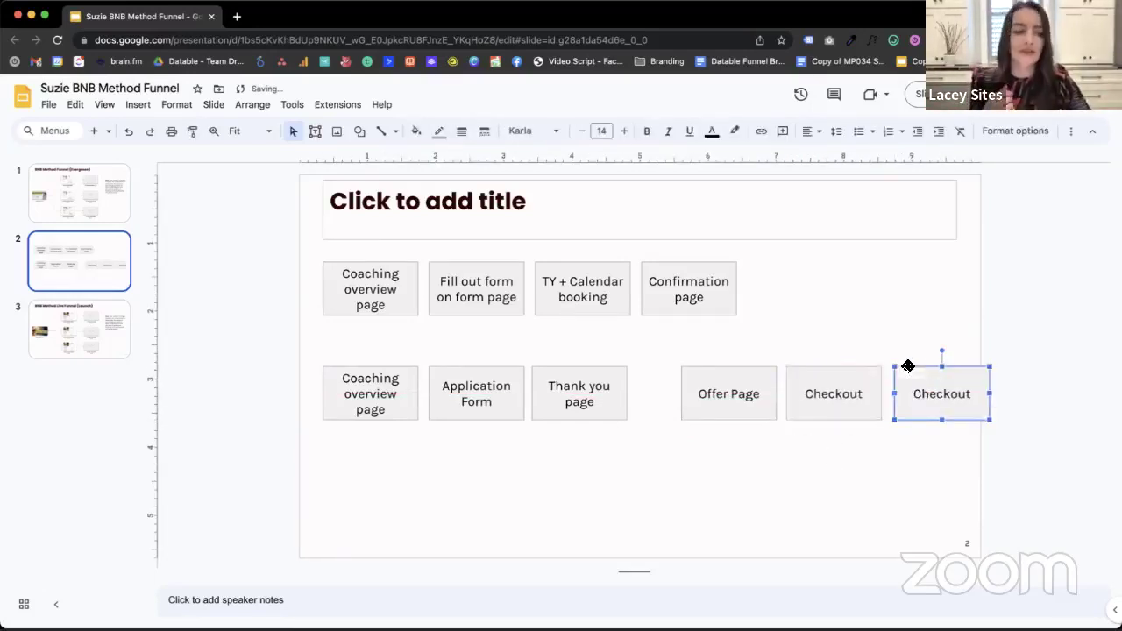
double_click(928, 393)
type("Purchase")
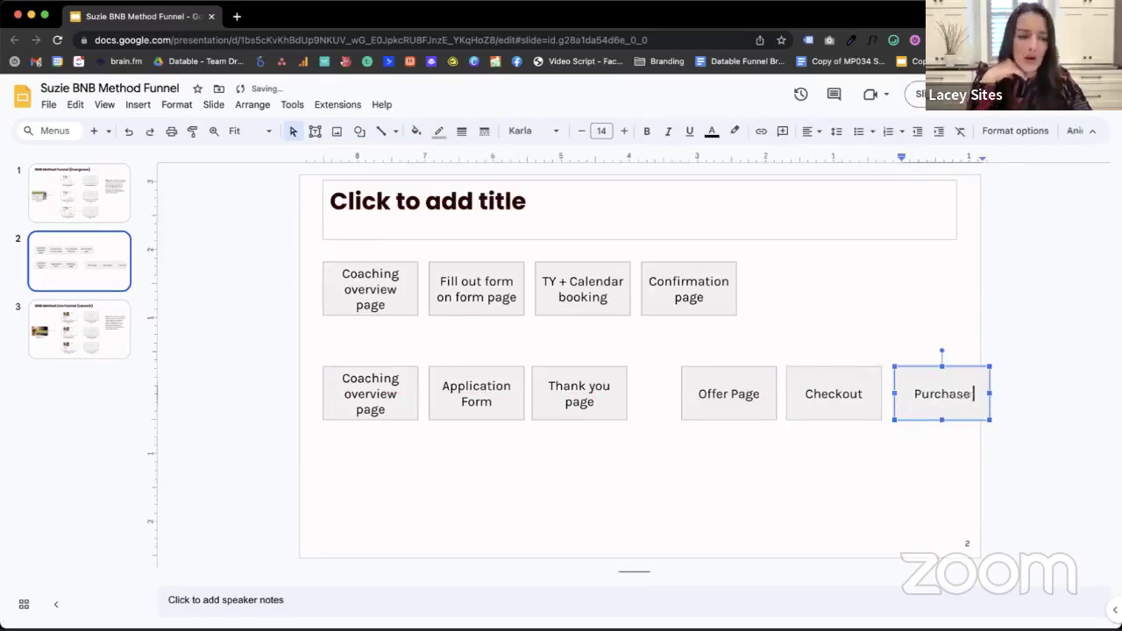
type(" confirmation")
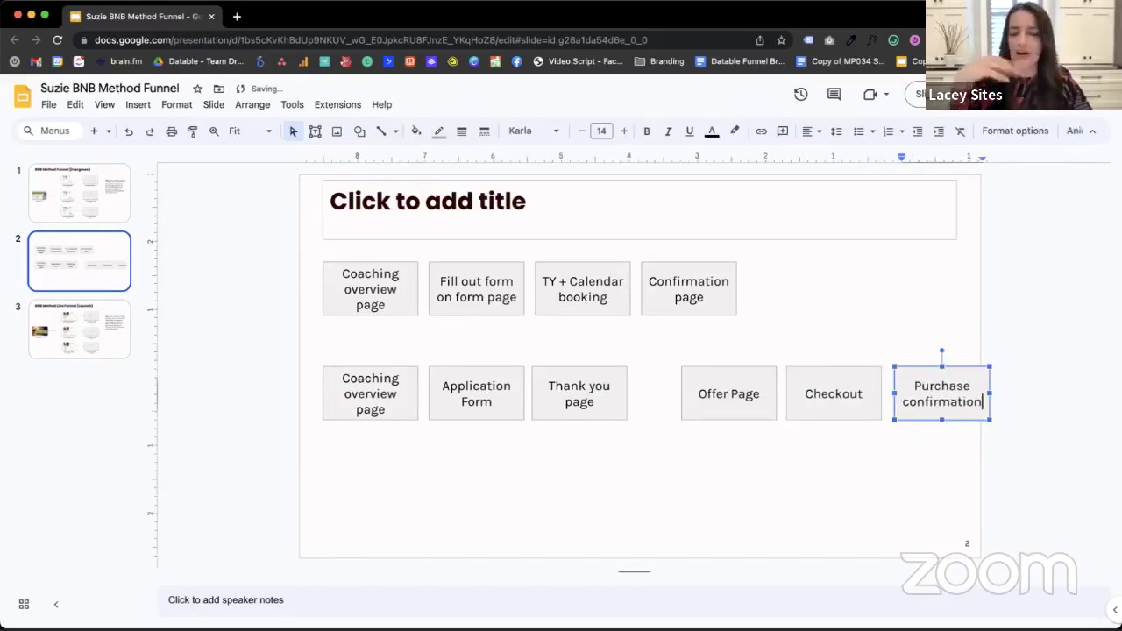
Duplicate the "Thank you page" box, place the copy below the gap in the second row, and relabel it "Acceptance email".
left_click(594, 375)
left_click(594, 395)
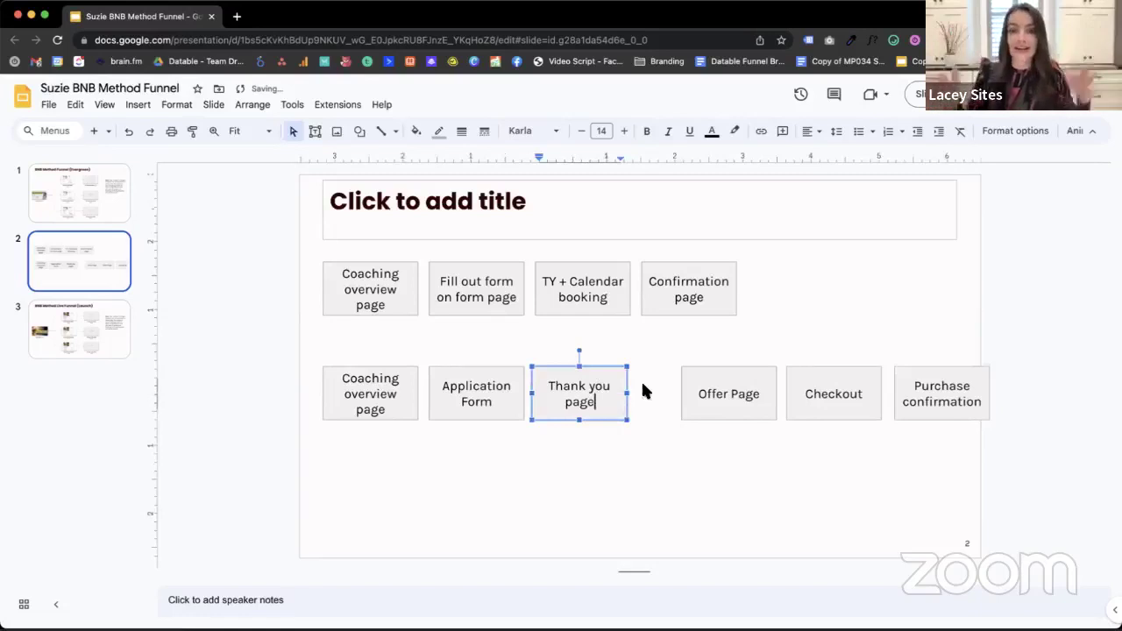
left_click(604, 368)
key("ctrl+d")
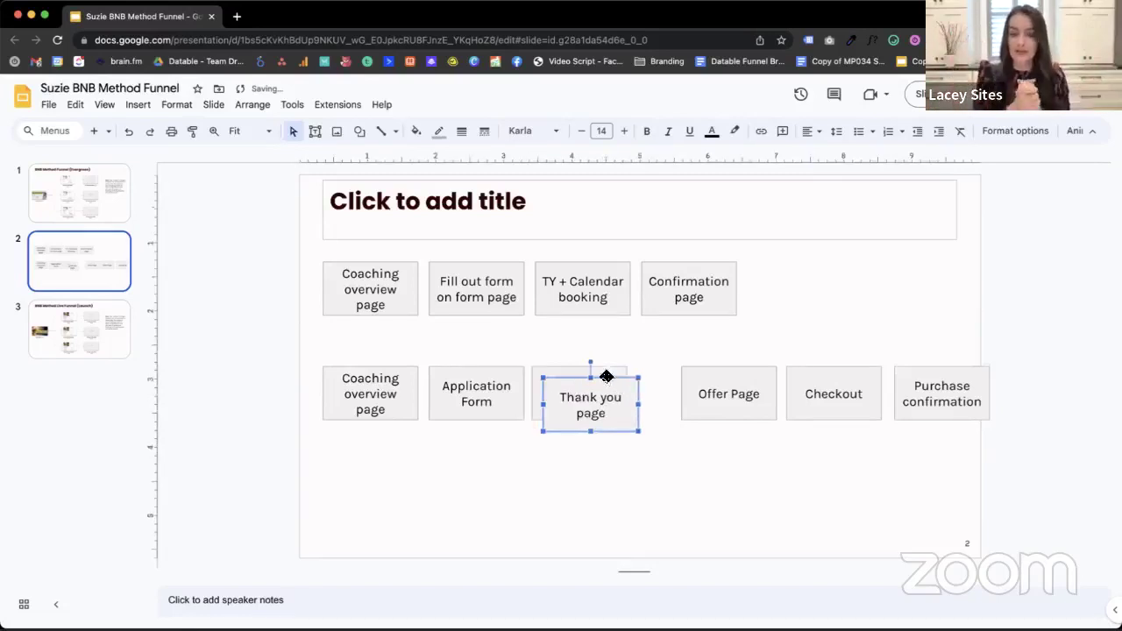
left_click_drag(604, 375, 673, 428)
triple_click(663, 461)
type("Accep")
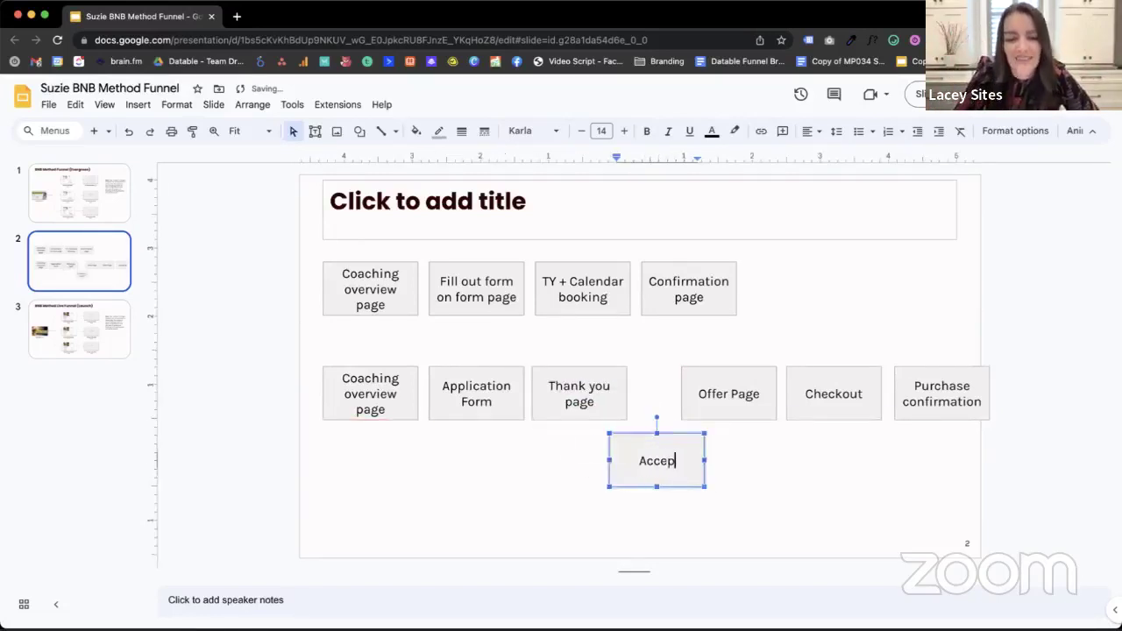
type("tance email")
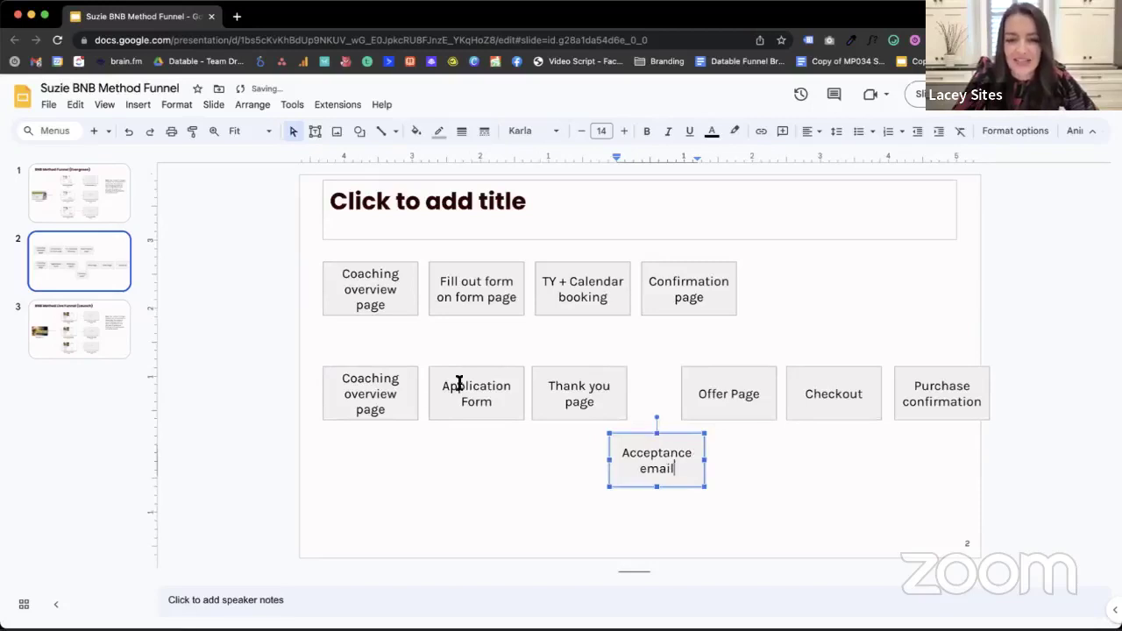
Shift the second row's first three boxes, from "Coaching overview page" to "Thank you page", slightly left to widen the gap.
left_click(375, 397)
left_click(473, 396, "shift")
left_click(555, 376, "shift")
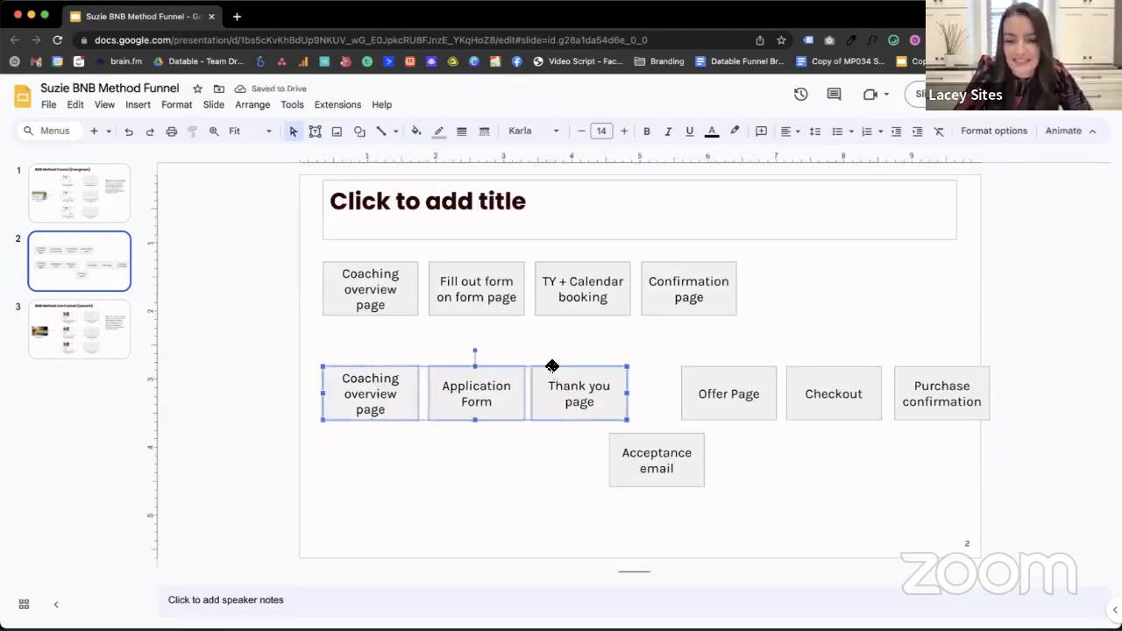
left_click_drag(552, 366, 534, 366)
left_click(675, 450)
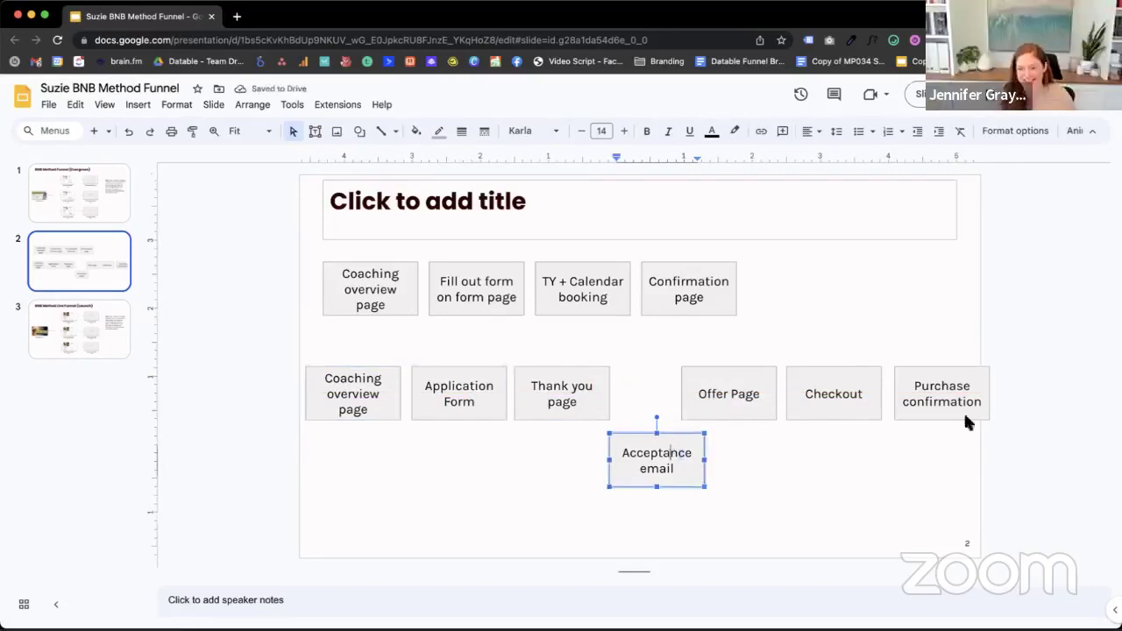
Narrow all second-row boxes and the "Acceptance email" box together, and move the row's first three boxes to the slide's left edge.
left_click_drag(1017, 505, 273, 319)
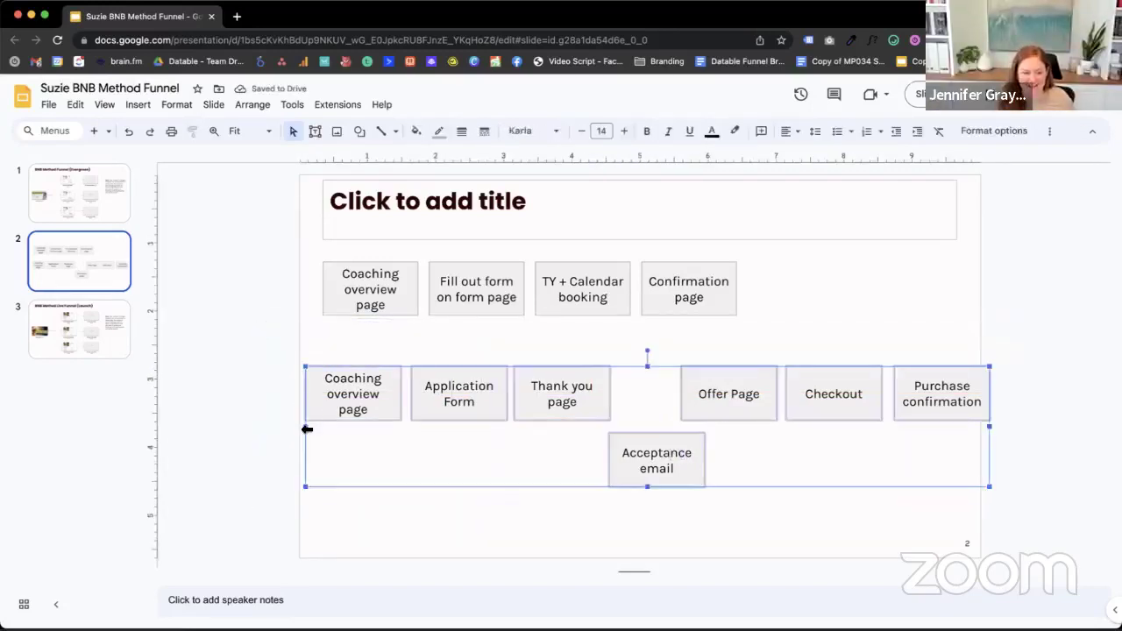
left_click_drag(307, 429, 347, 428)
left_click_drag(341, 350, 660, 441)
left_click(548, 438)
left_click(384, 384)
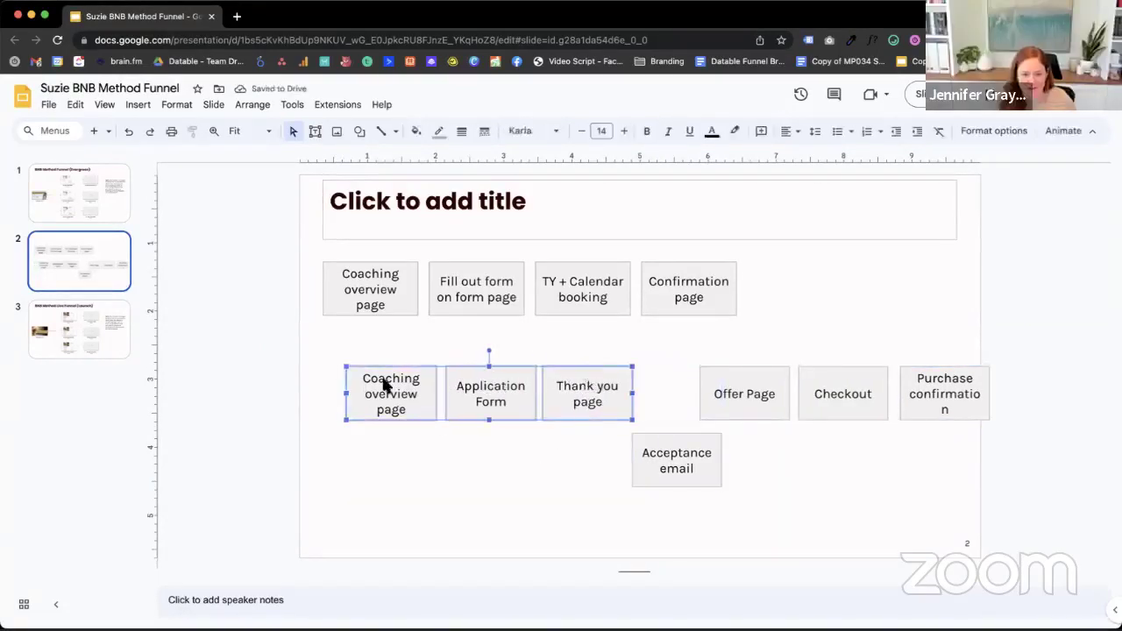
left_click_drag(384, 384, 341, 384)
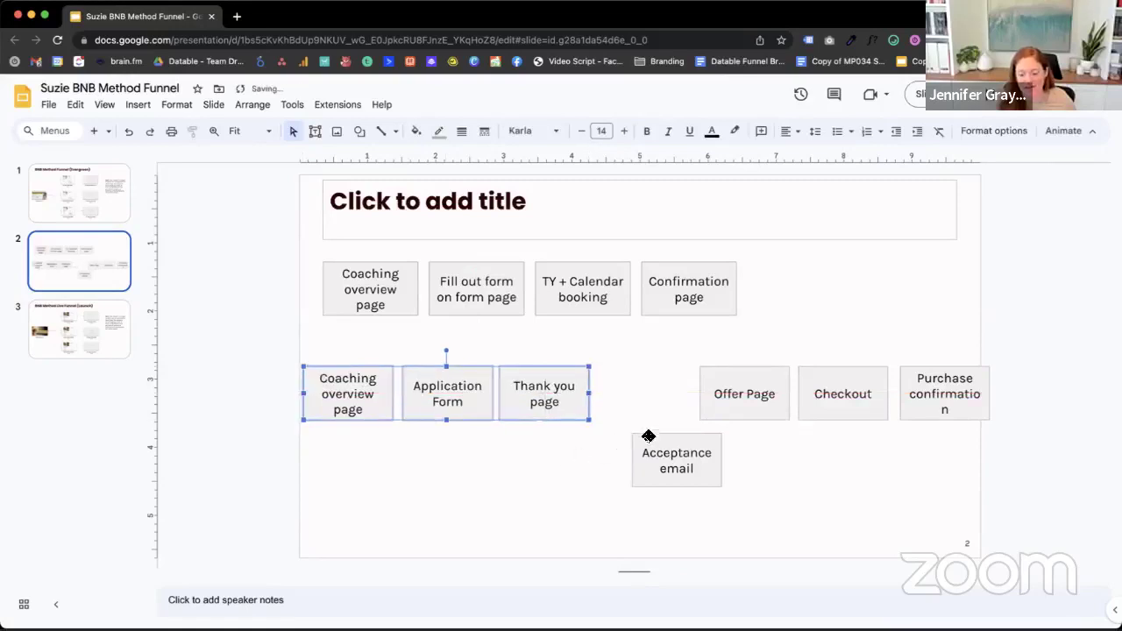
Place the "Acceptance email" box after "Thank you page" in the second row and shift the last three boxes slightly left.
left_click_drag(648, 436, 613, 369)
left_click(723, 377)
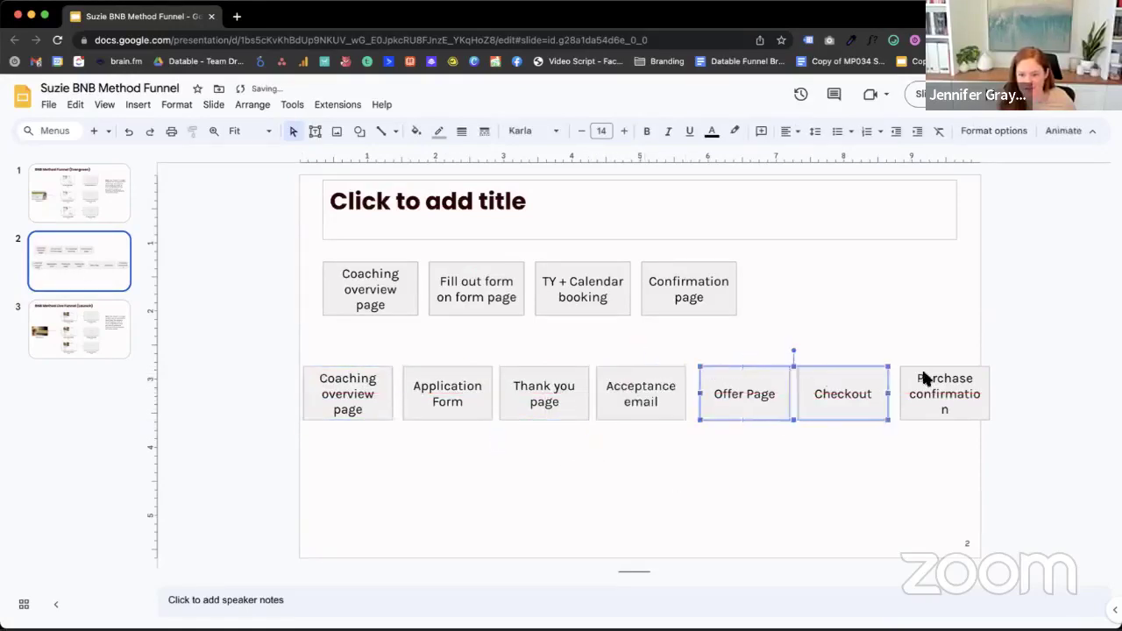
left_click(923, 377, "shift")
left_click_drag(751, 381, 744, 393)
left_click(724, 466)
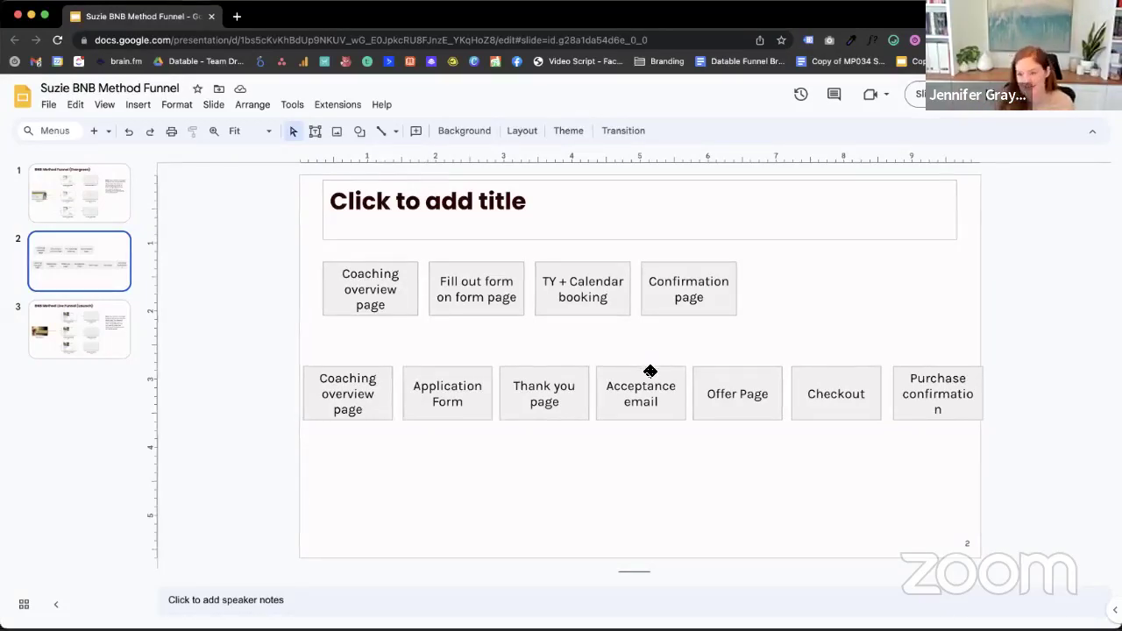
left_click(806, 411)
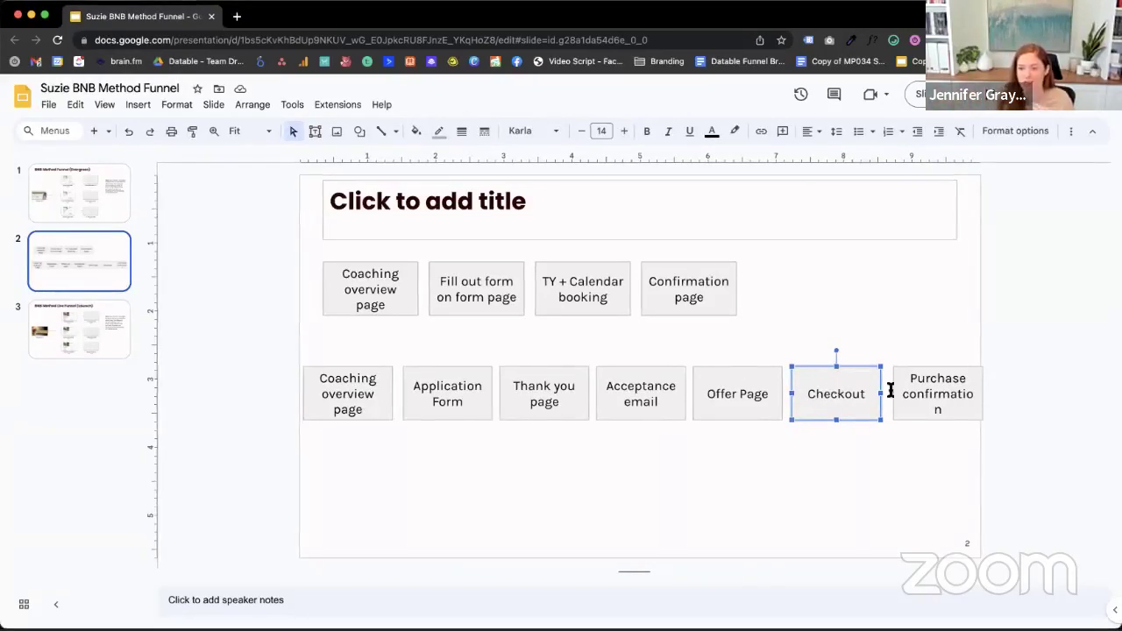
left_click(964, 412)
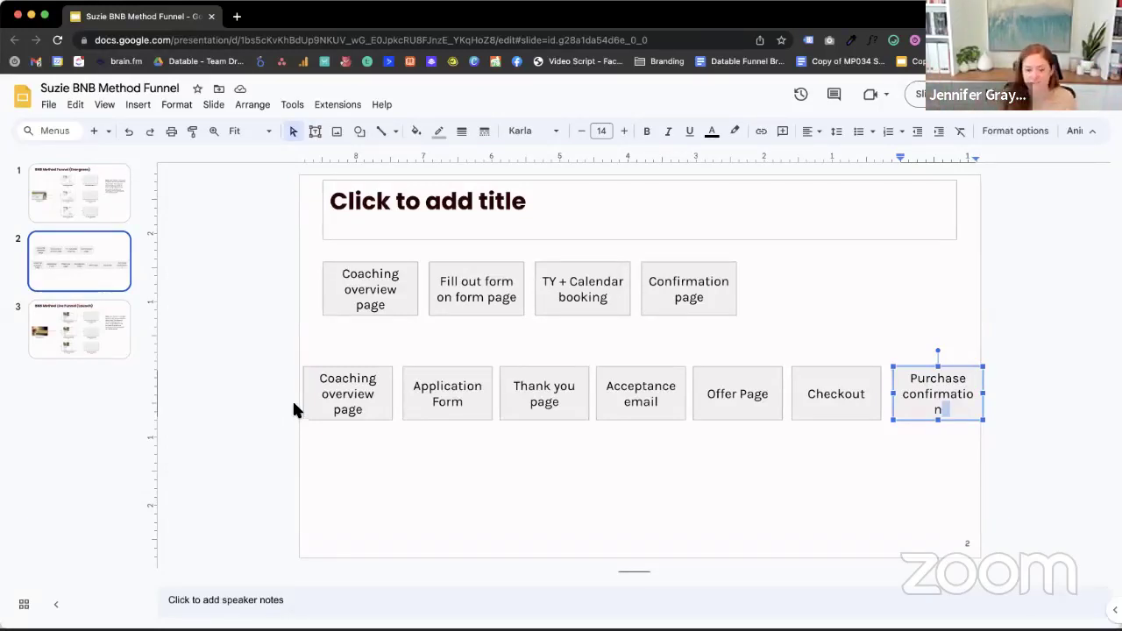
left_click(427, 429)
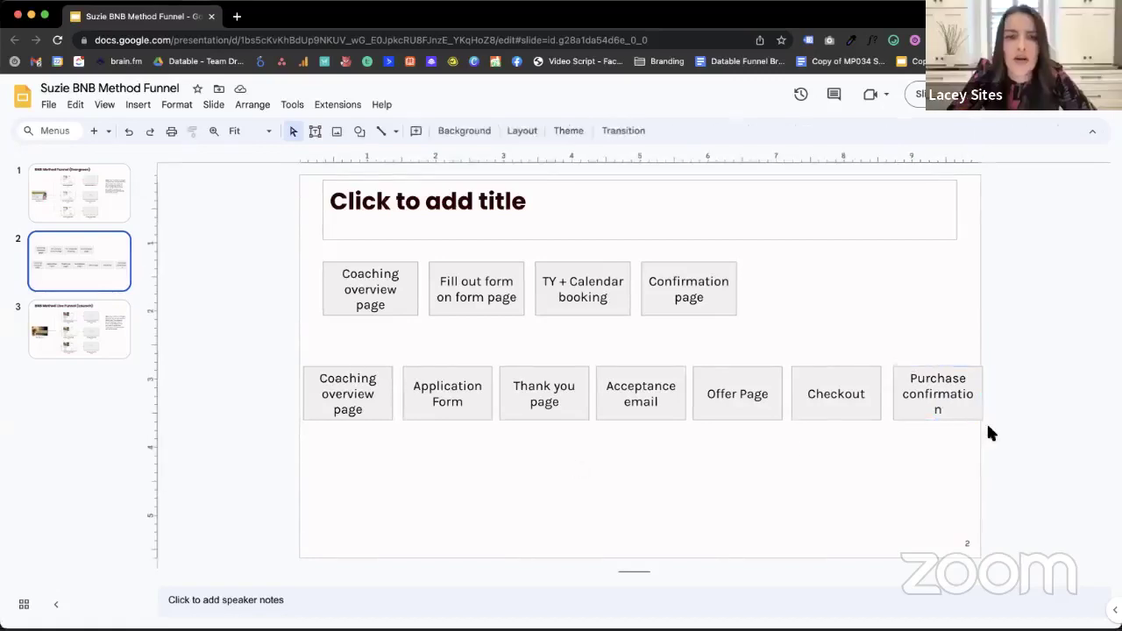
Reduce the font size of all seven second-row boxes to 12.
left_click_drag(1021, 445, 201, 345)
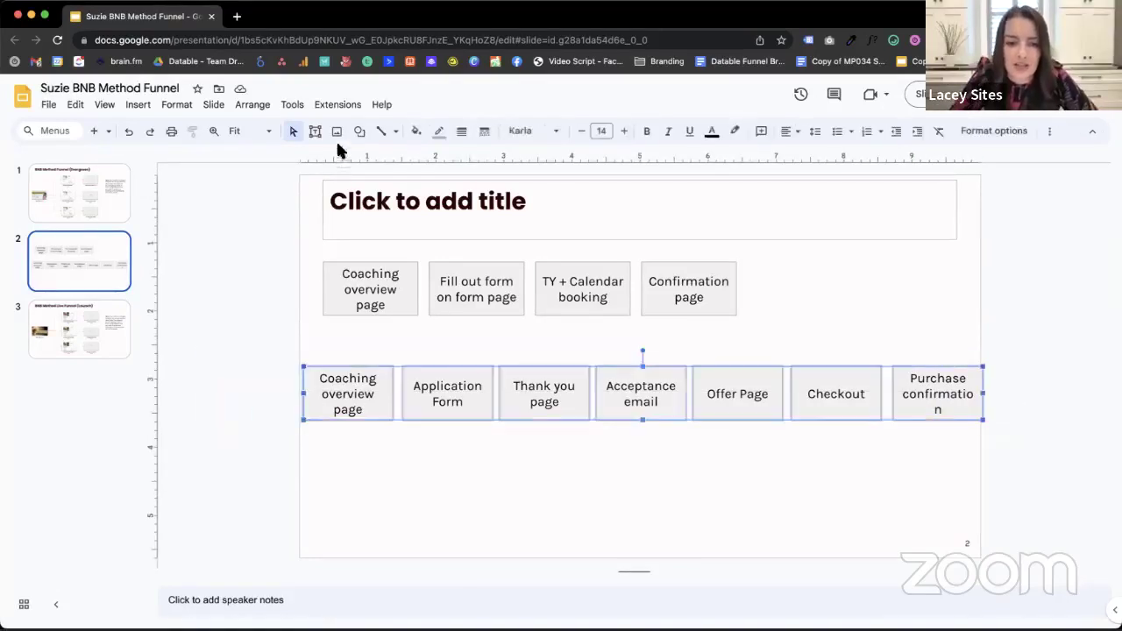
left_click(582, 131)
left_click(582, 131)
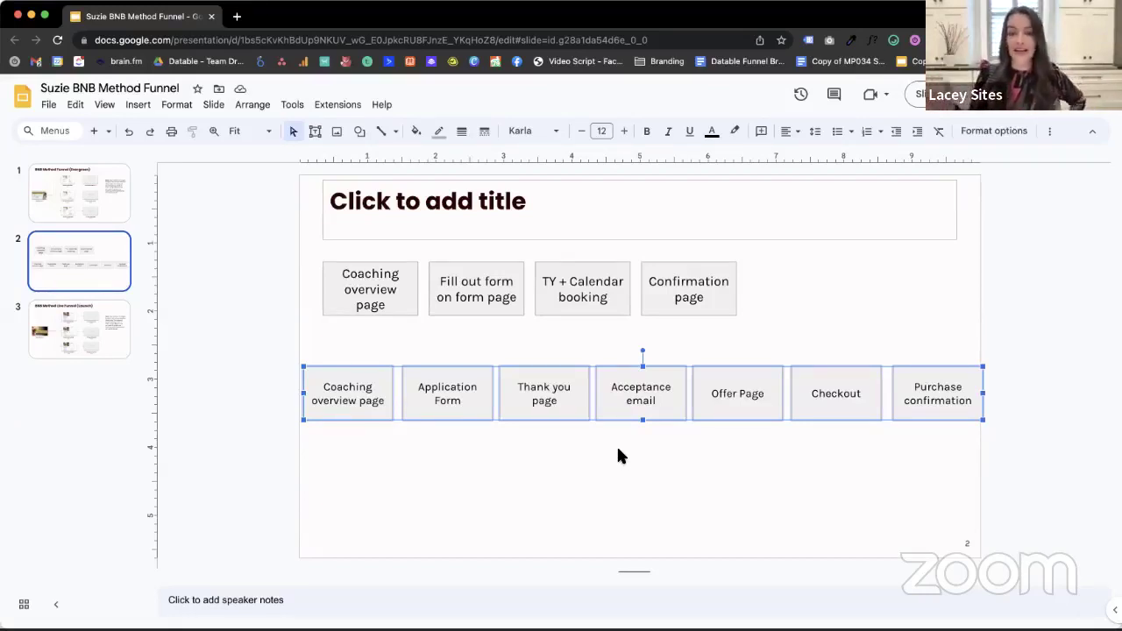
left_click(525, 479)
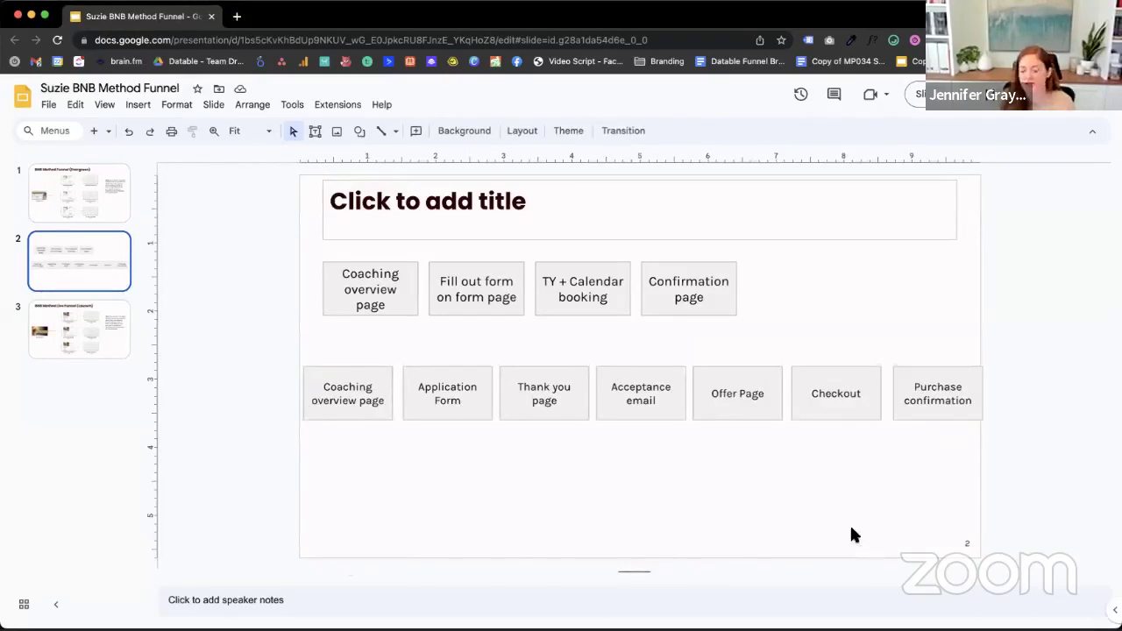
left_click(629, 379)
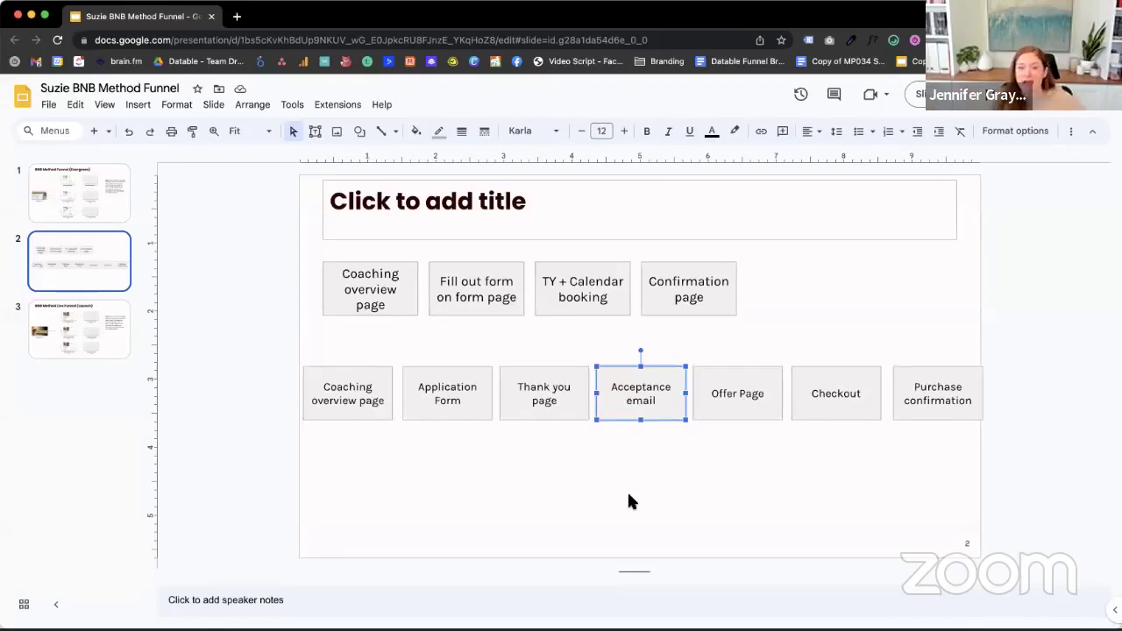
left_click(345, 362)
left_click(345, 369)
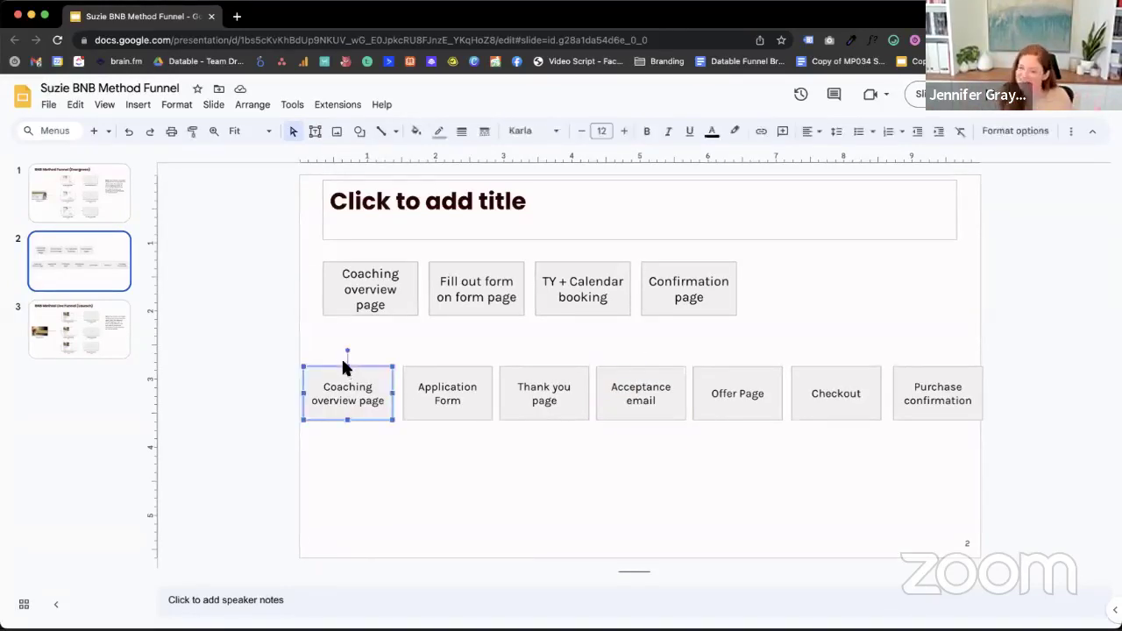
left_click(666, 385)
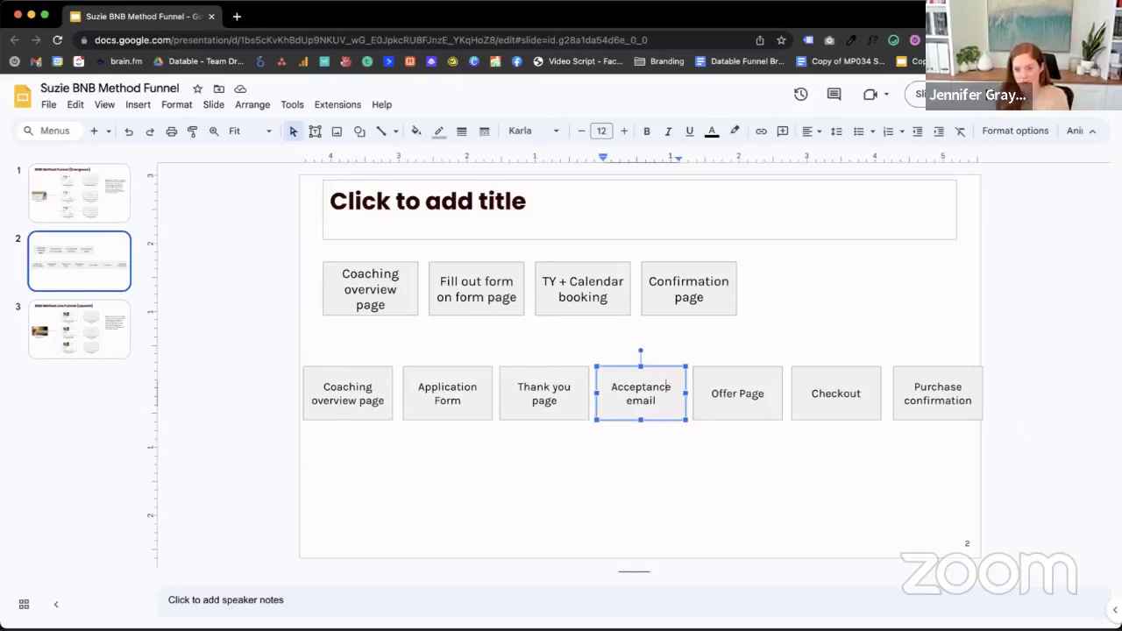
left_click(544, 434)
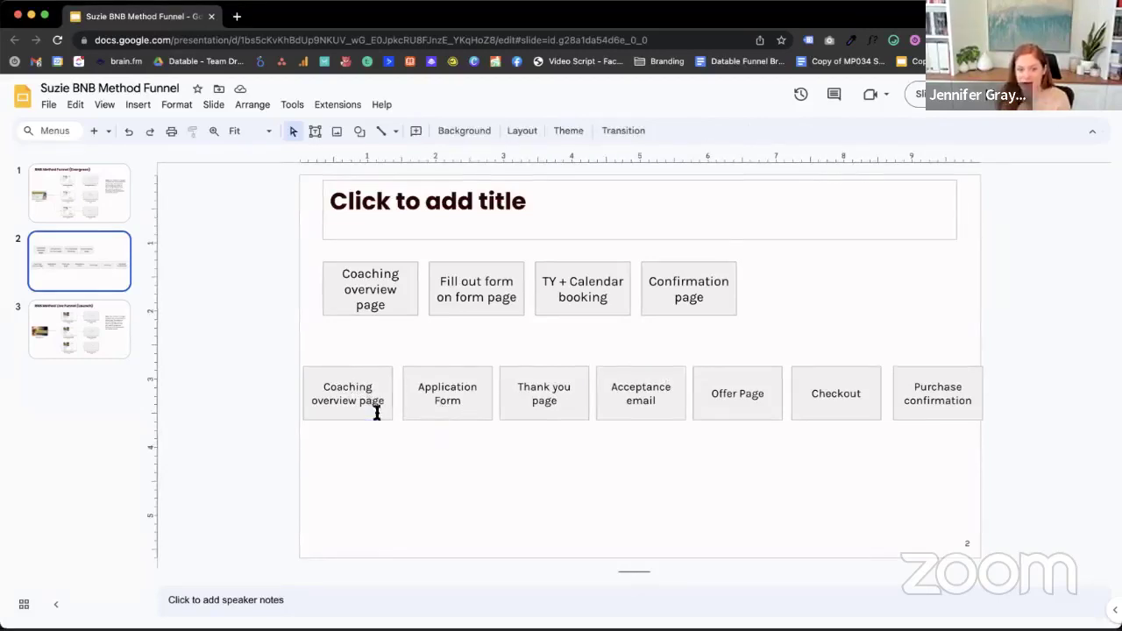
left_click(376, 411)
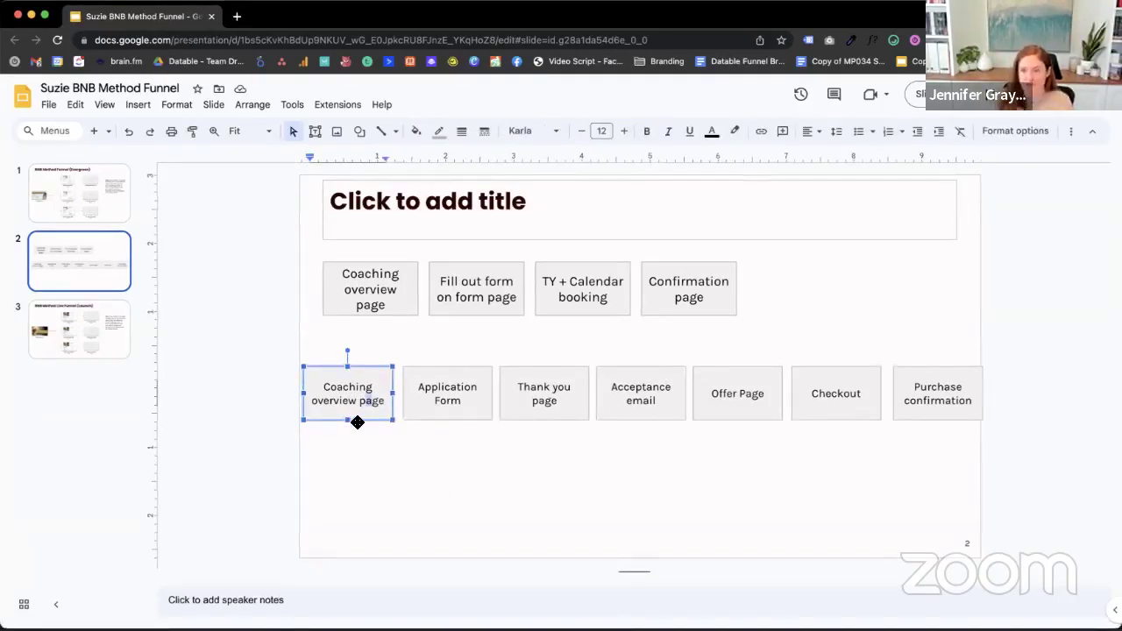
left_click(448, 385)
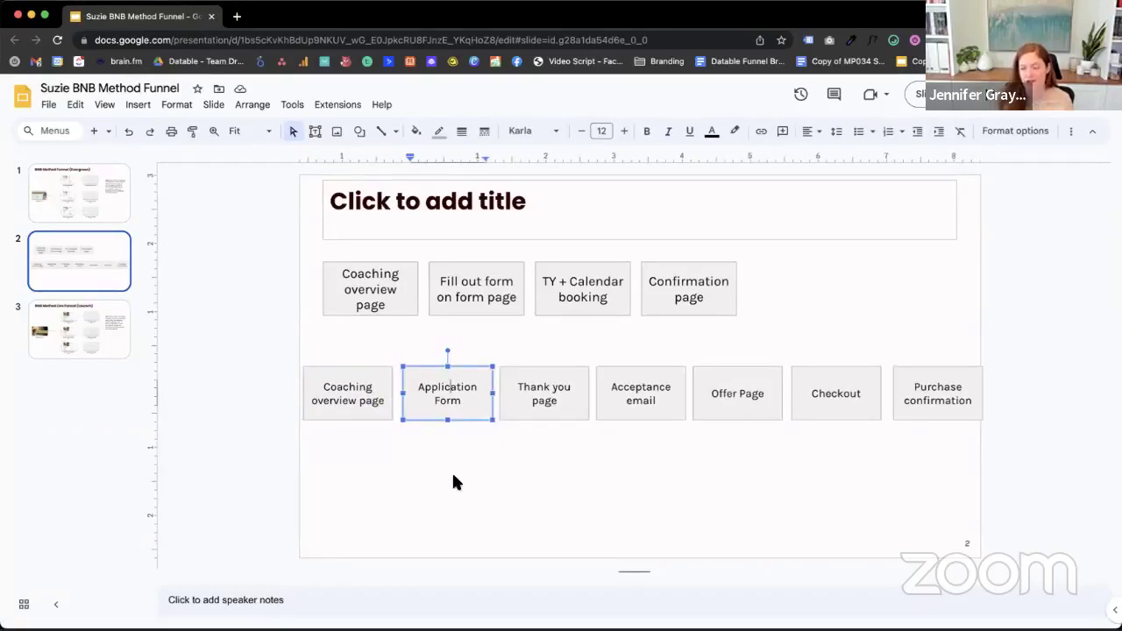
left_click(317, 389)
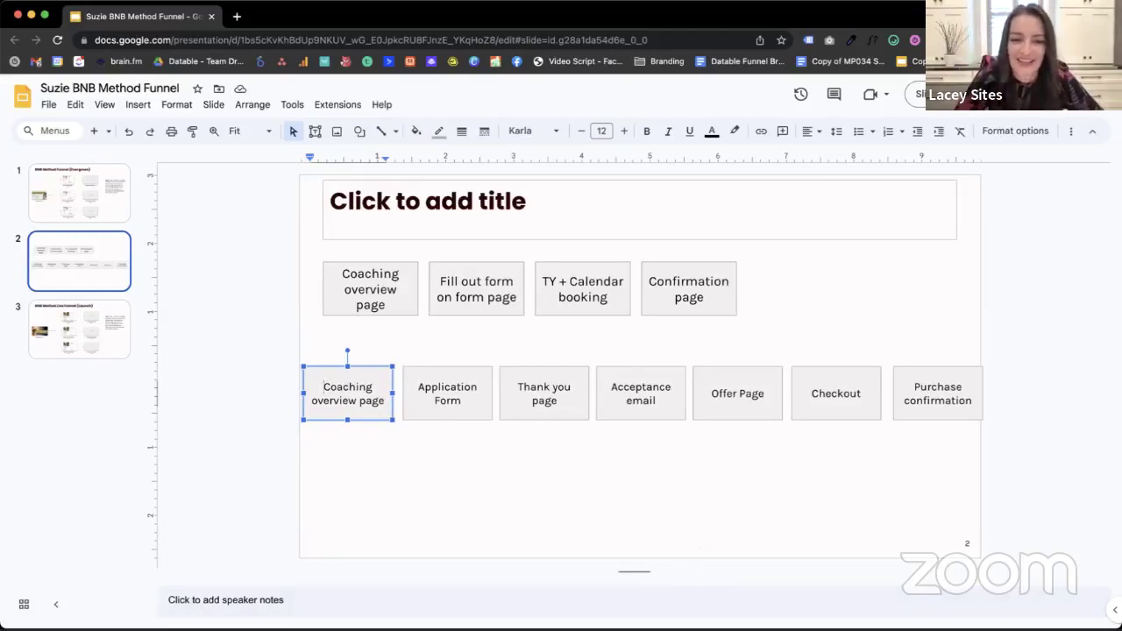
left_click(767, 516)
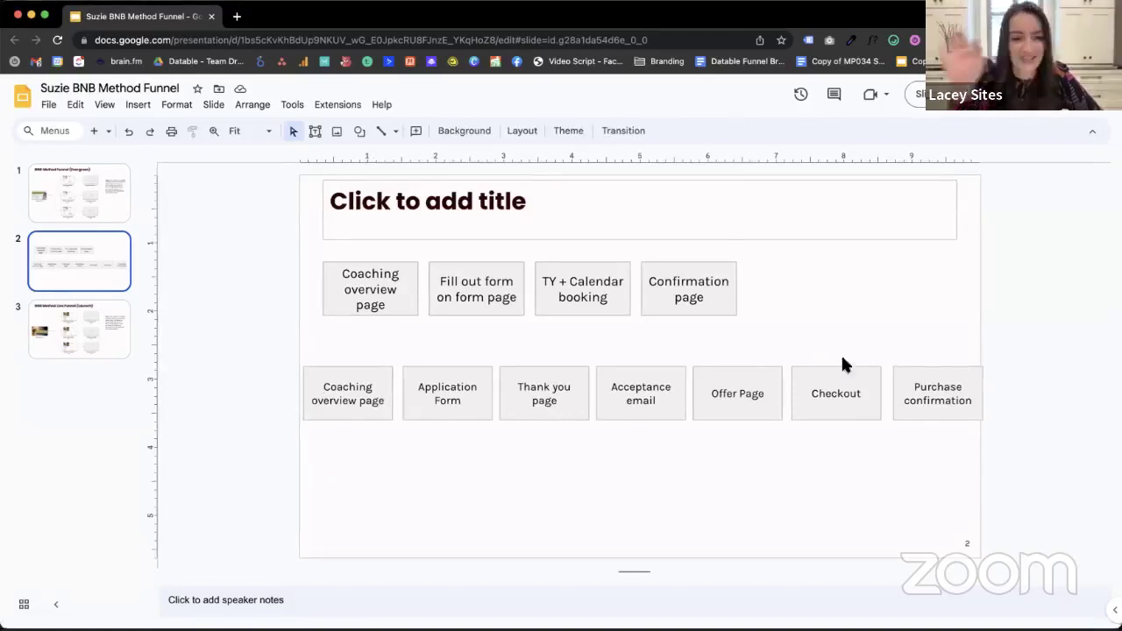
Narrow all seven second-row boxes together slightly and shift the row left so it fits within the slide's edges.
left_click_drag(1014, 434, 265, 312)
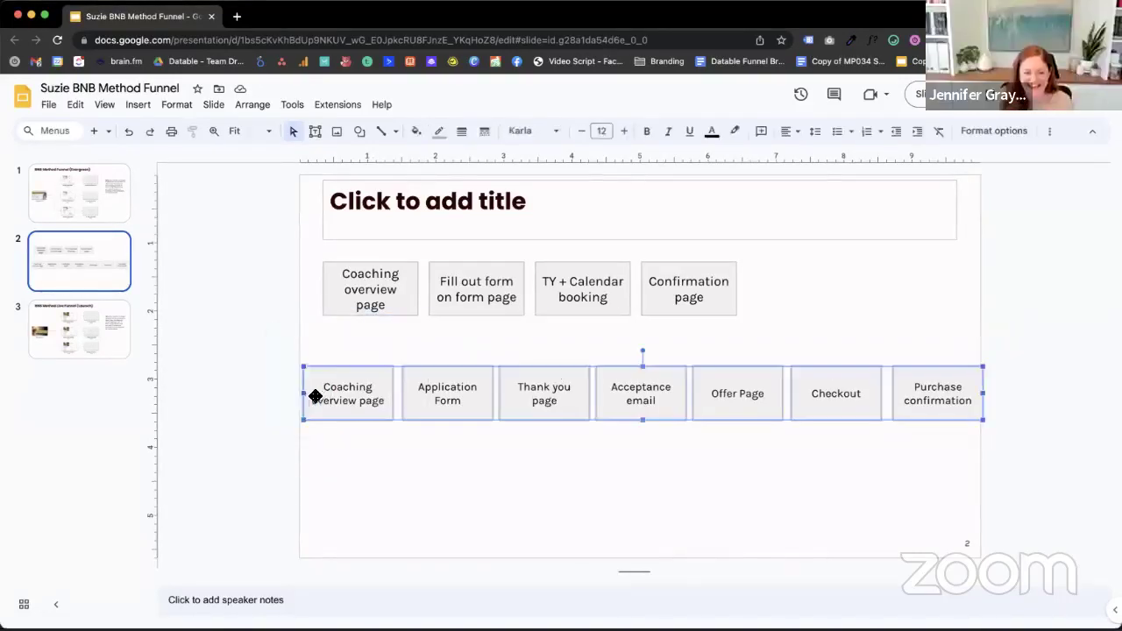
left_click_drag(304, 395, 317, 394)
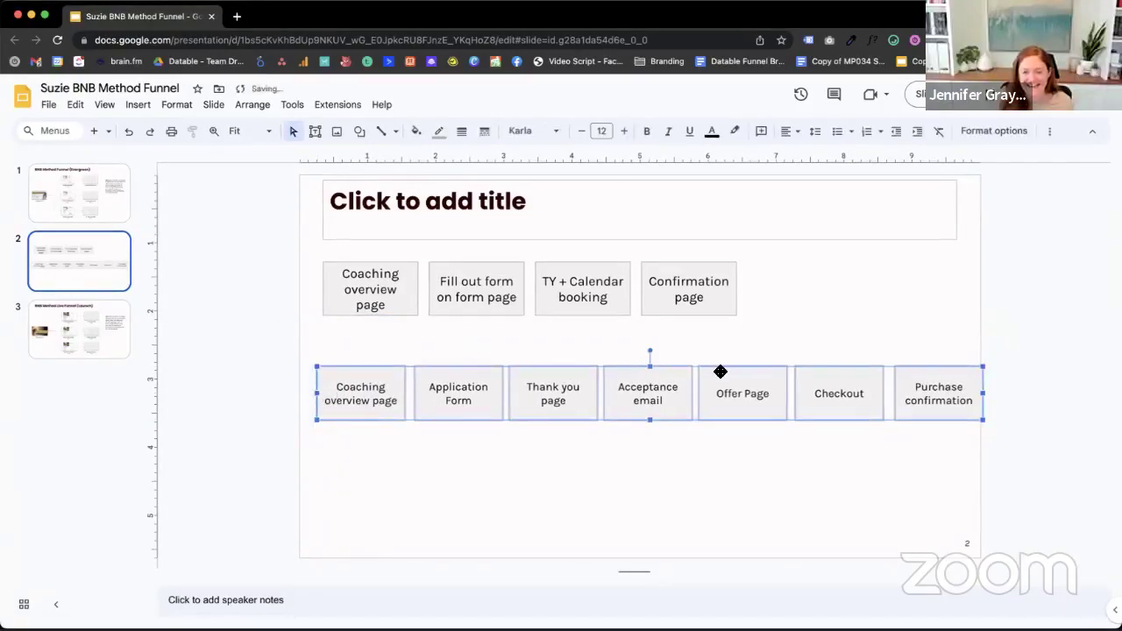
left_click_drag(719, 371, 705, 372)
left_click(876, 443)
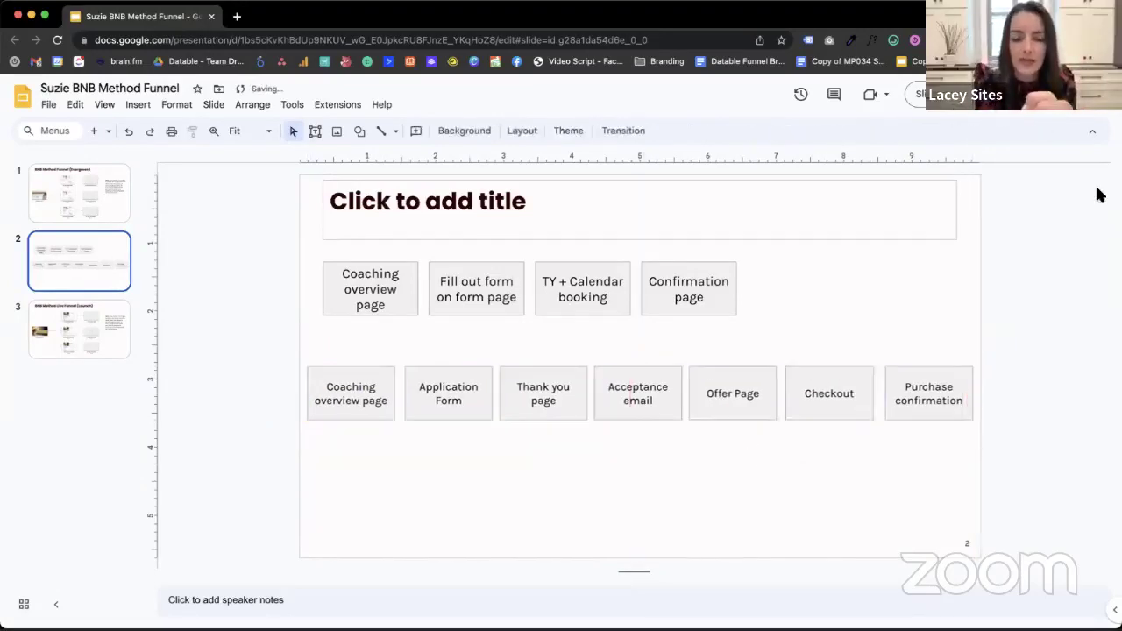